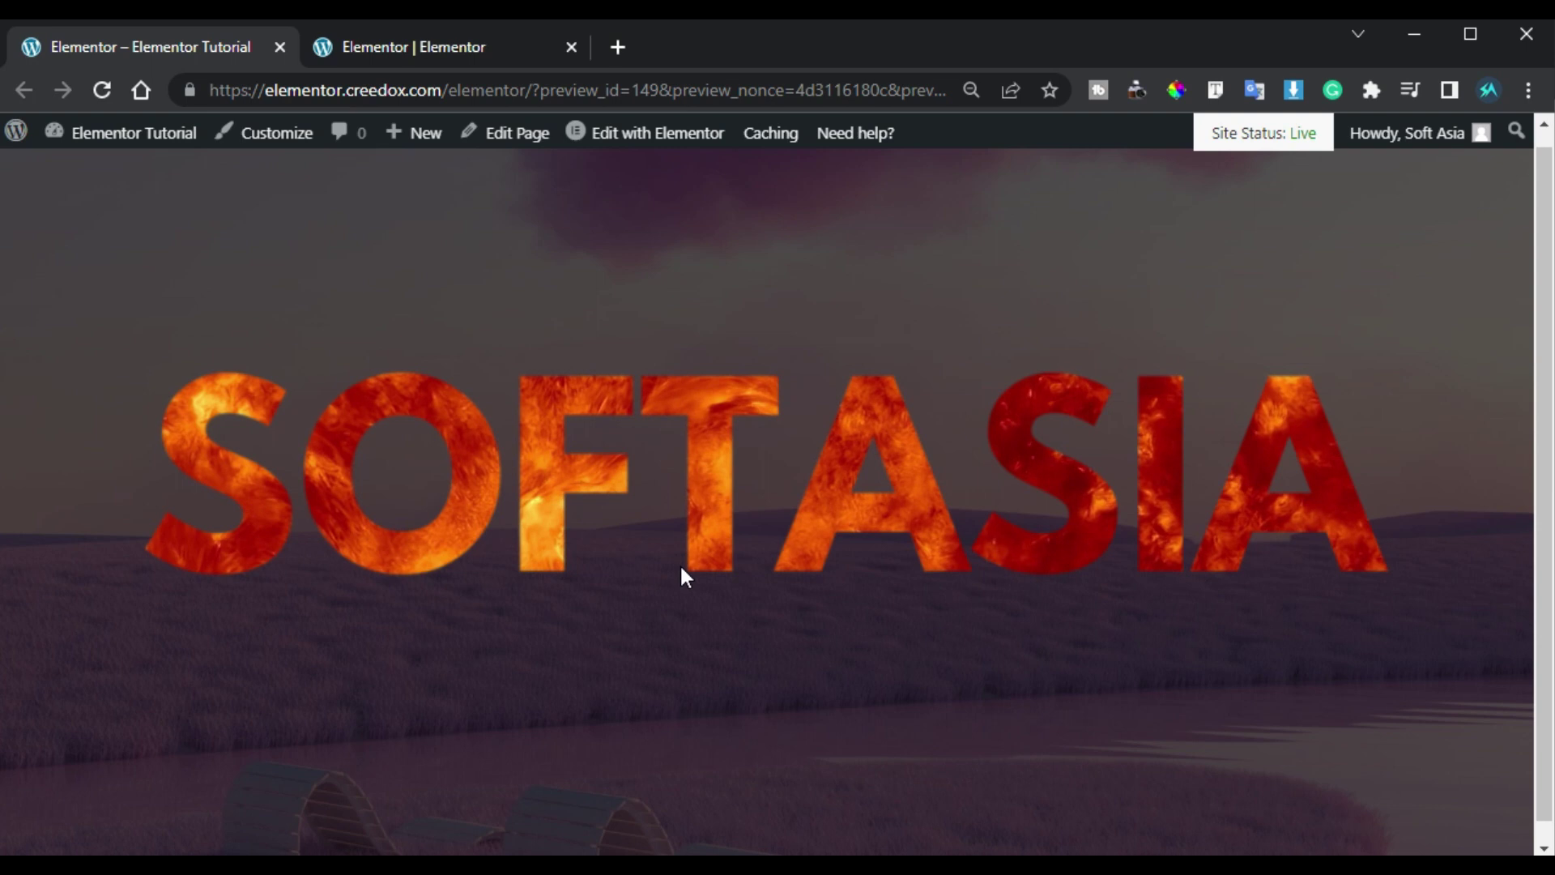
Step: Add a one-column section with its height set to Fit To Screen
key("ctrl+Tab")
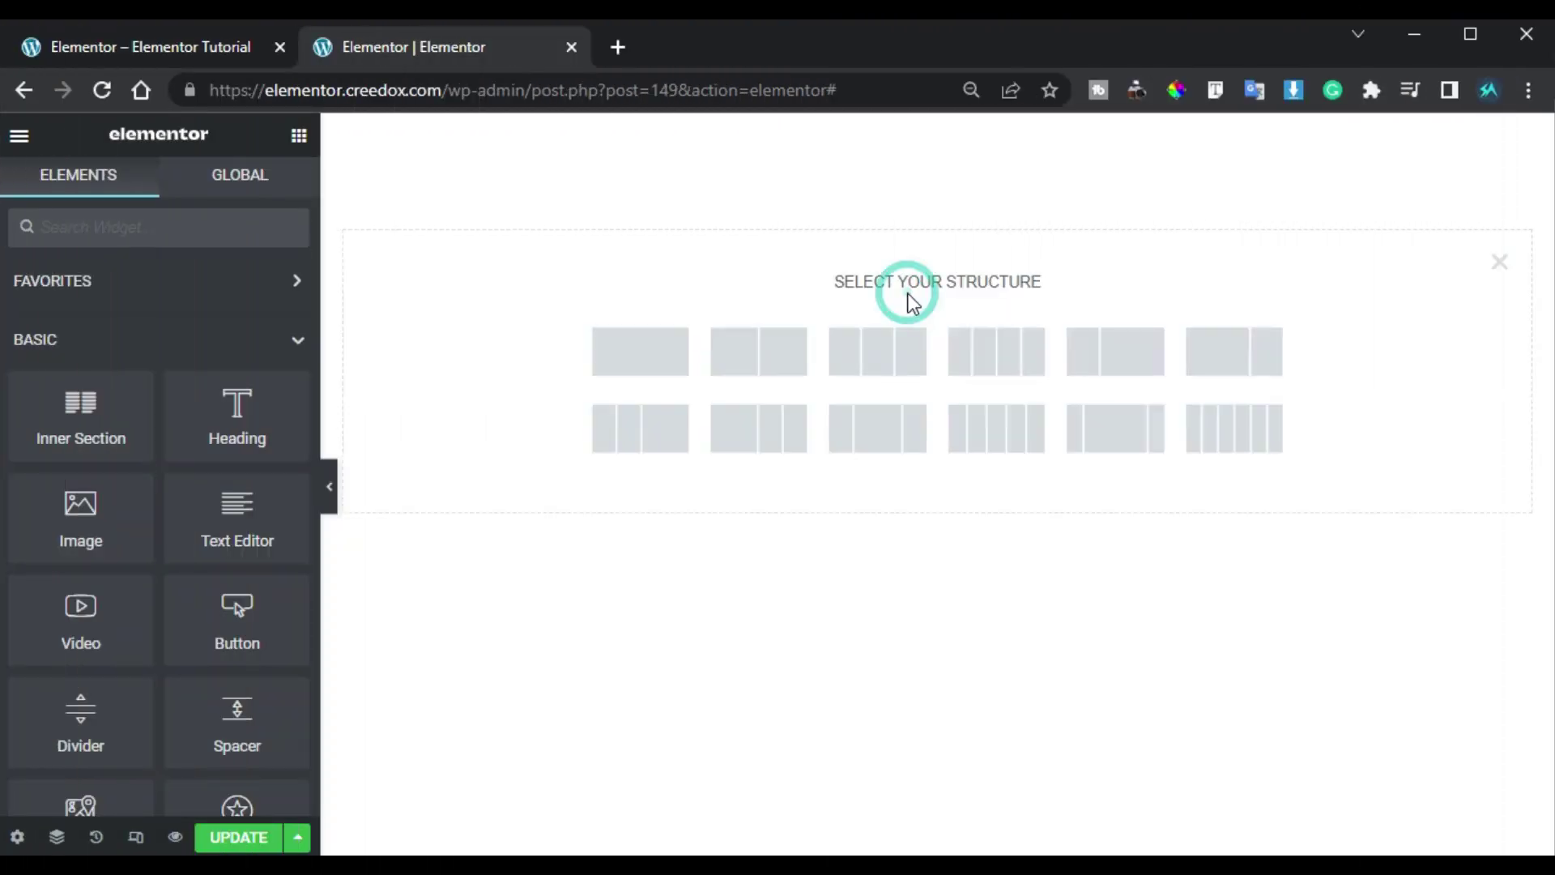
left_click(633, 361)
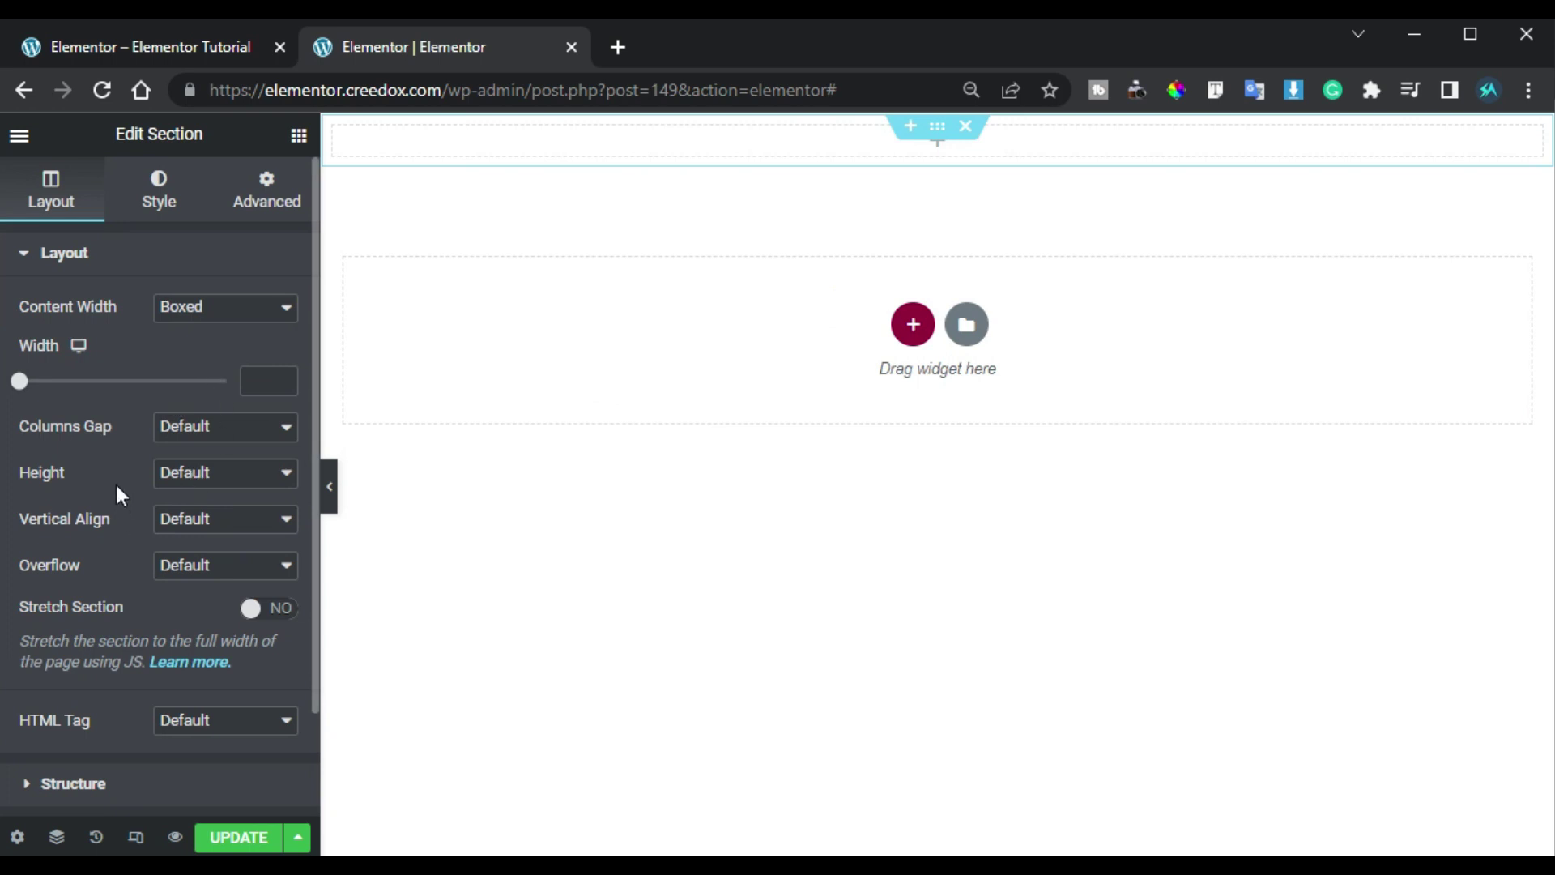
left_click(208, 472)
left_click(207, 519)
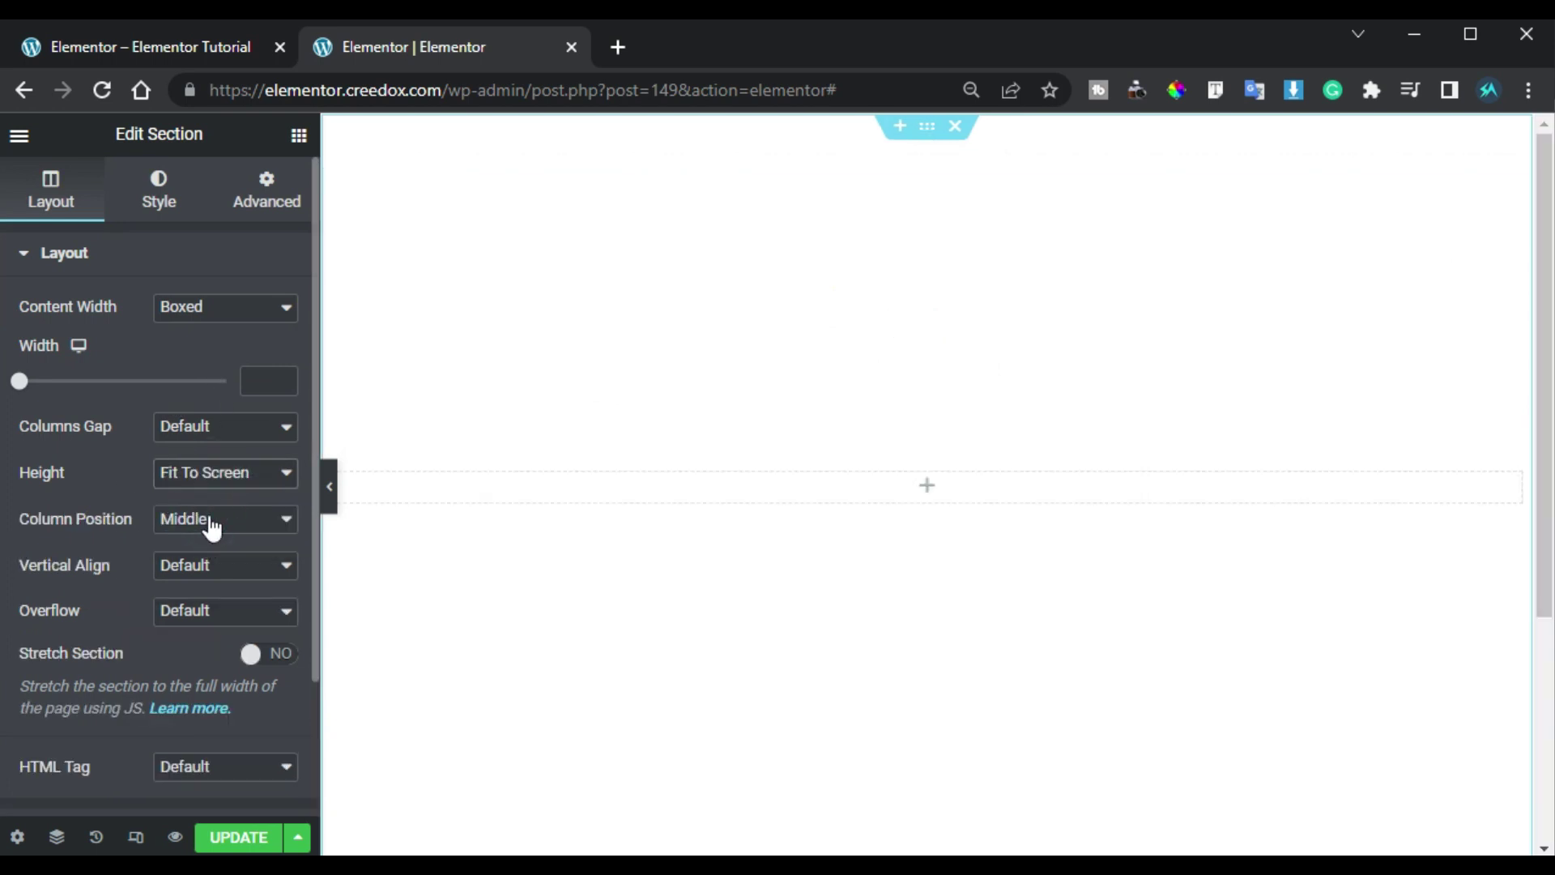
Step: Give the section a classic pink landscape background image, positioned Center Center and sized to Cover
left_click(166, 193)
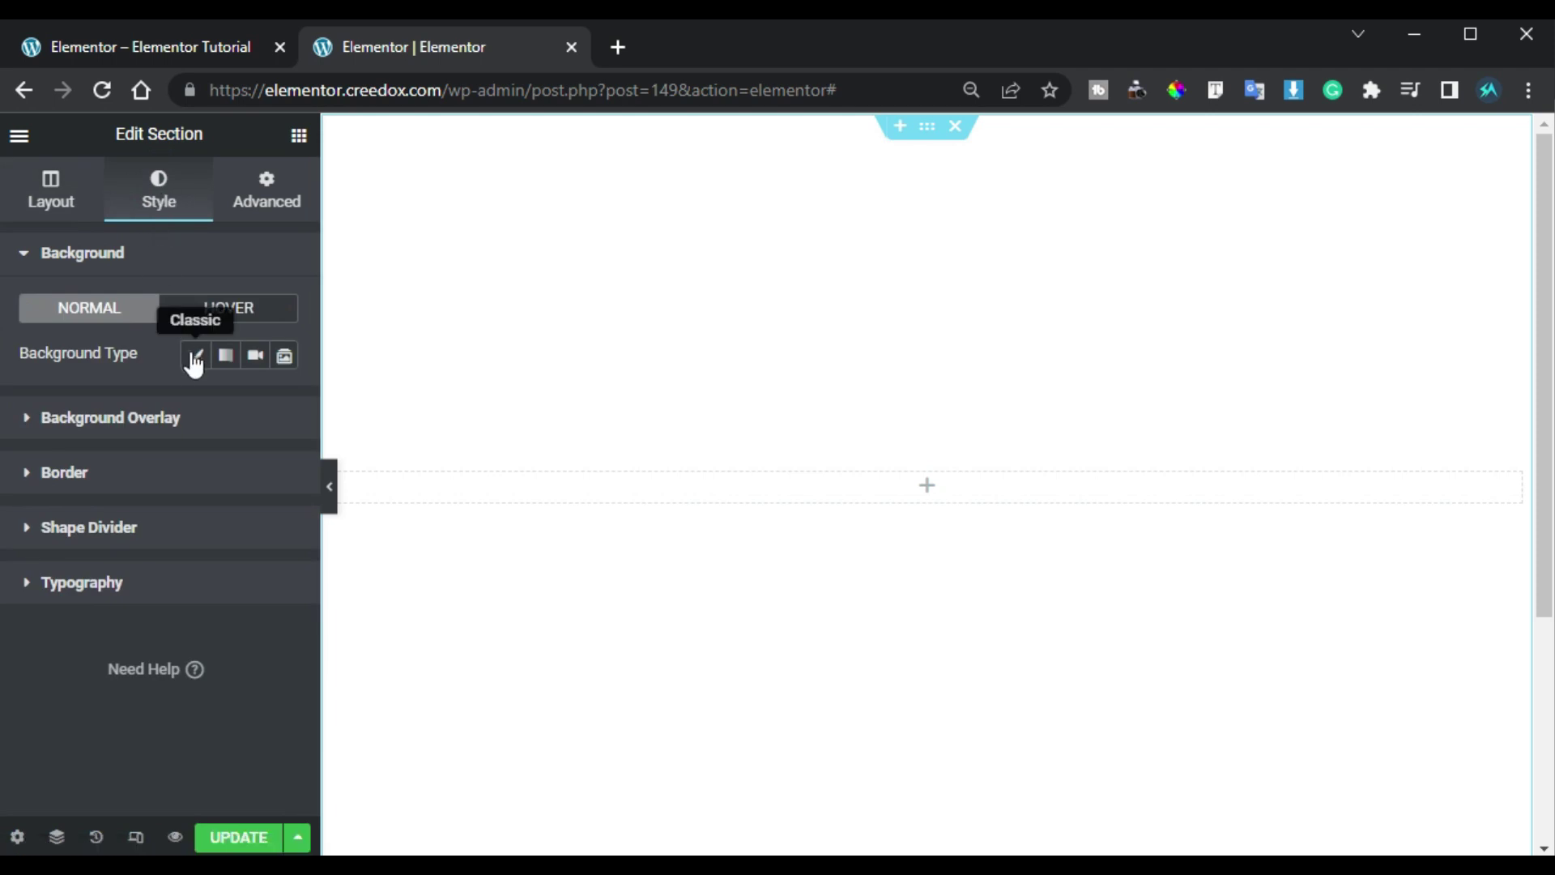
left_click(194, 365)
left_click(88, 563)
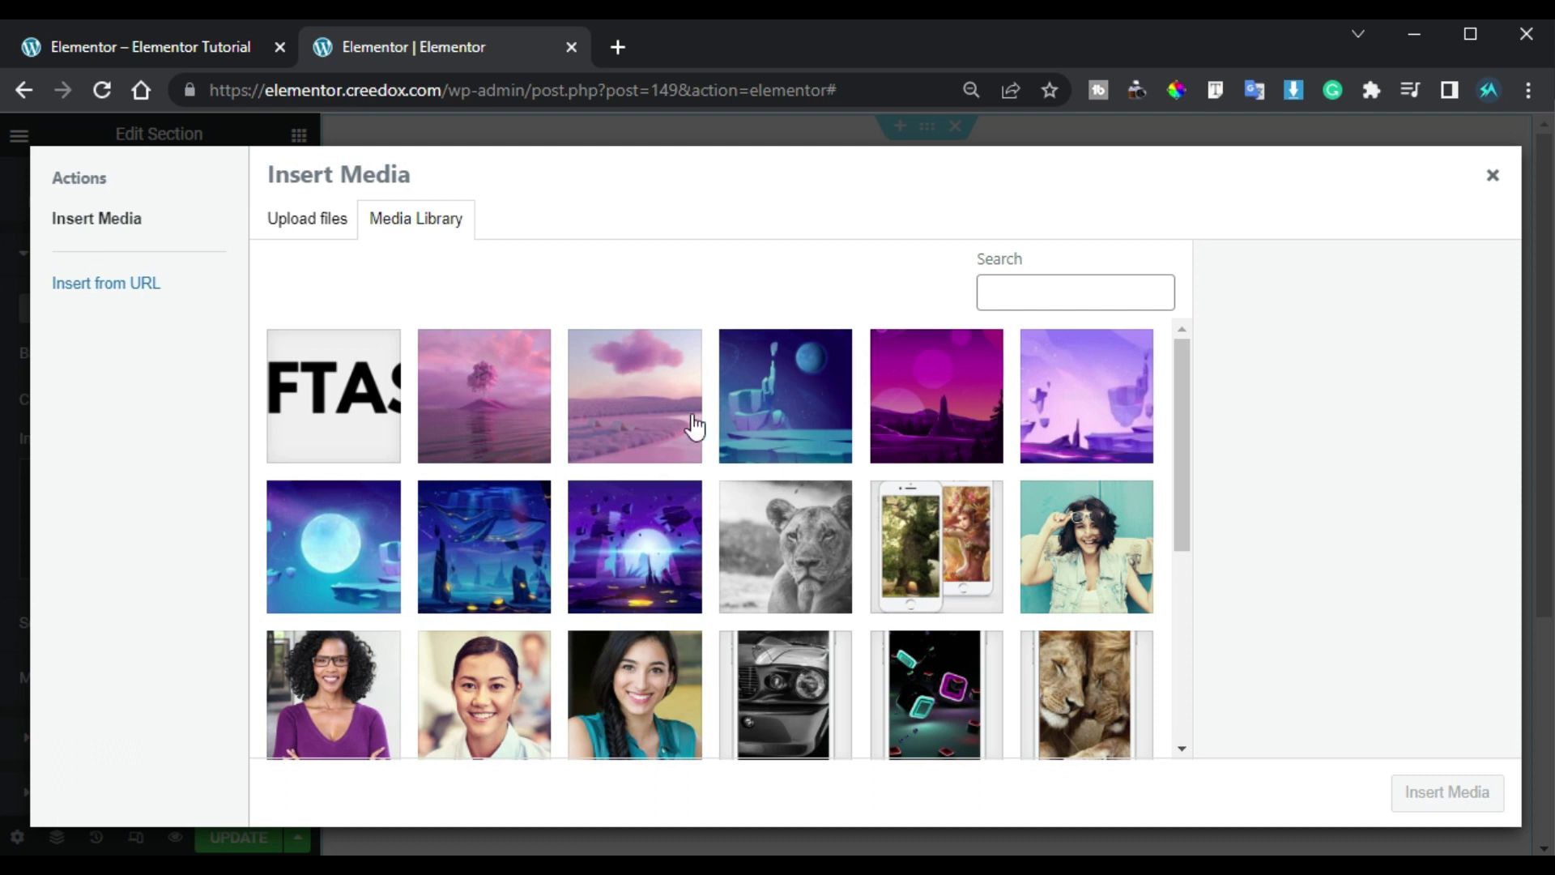
left_click(694, 425)
left_click(1426, 791)
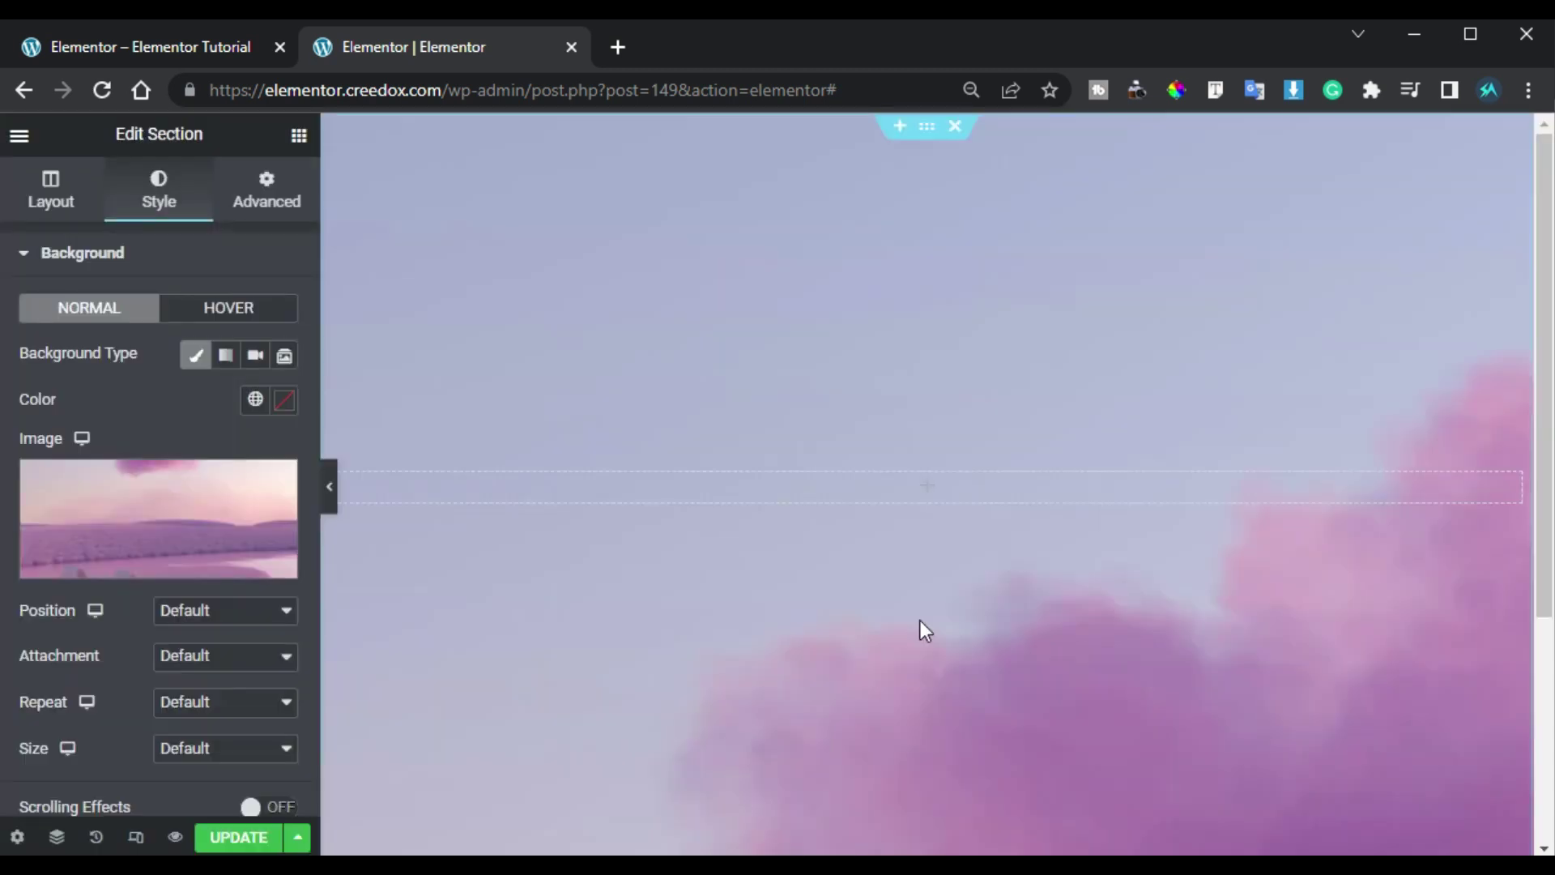
left_click(201, 614)
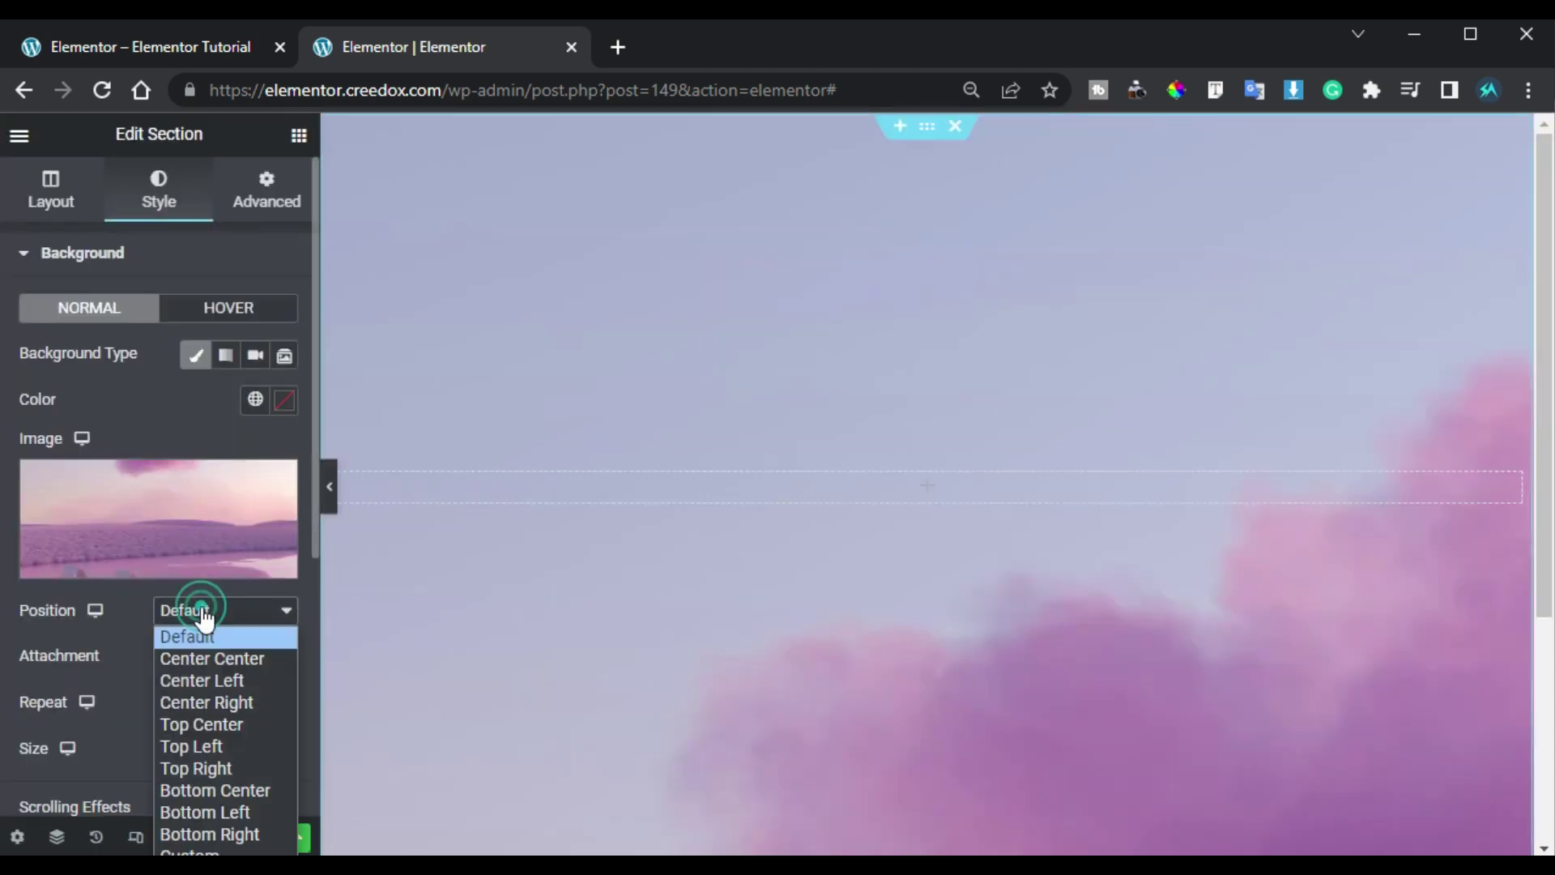
left_click(210, 659)
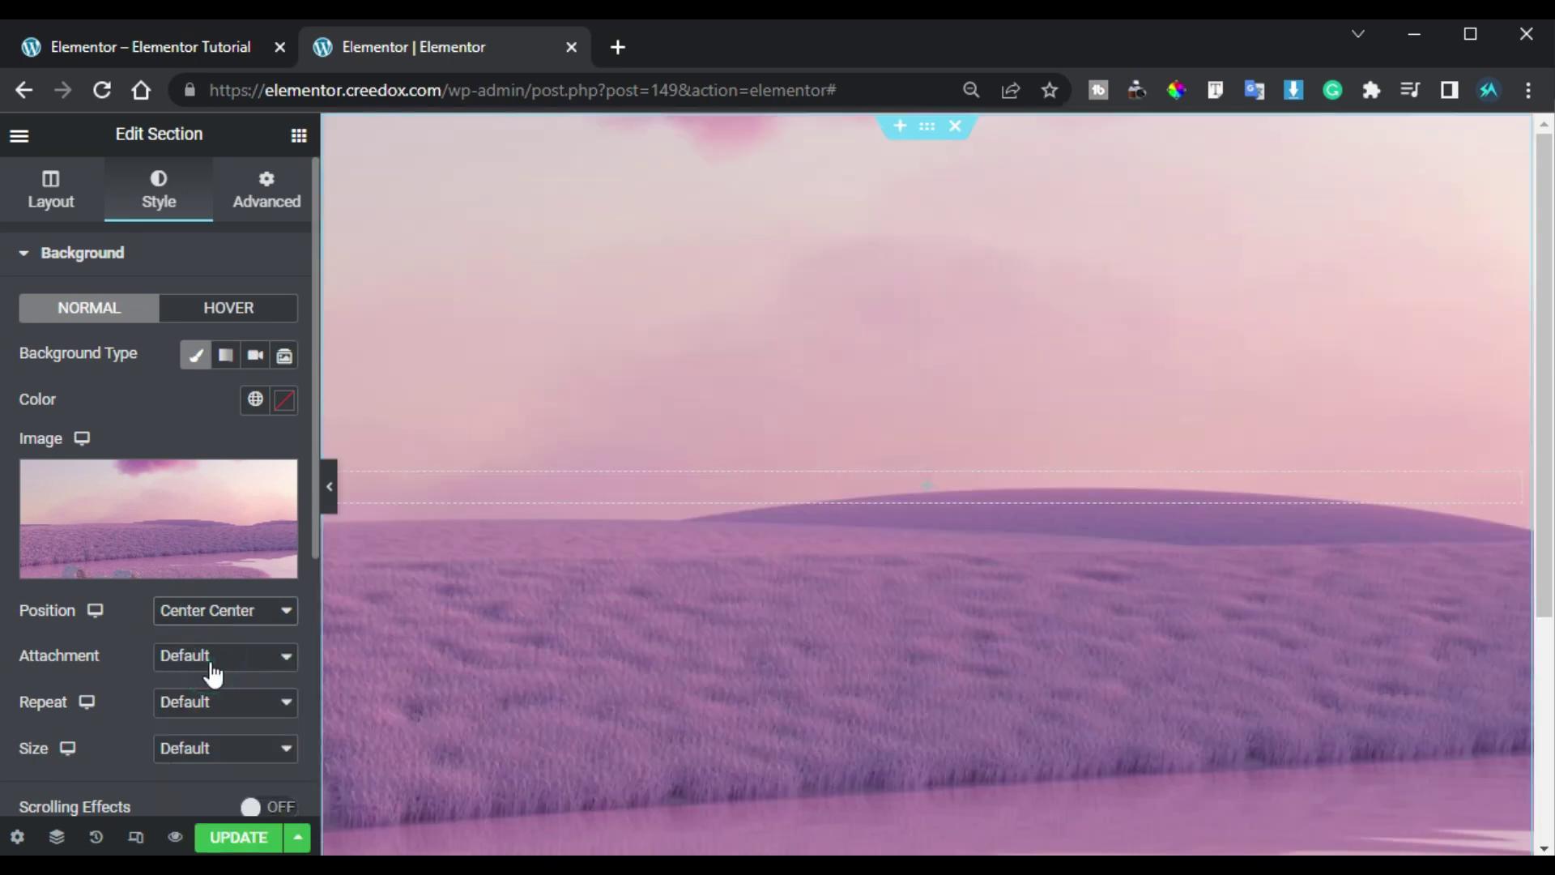
left_click(193, 750)
left_click(186, 812)
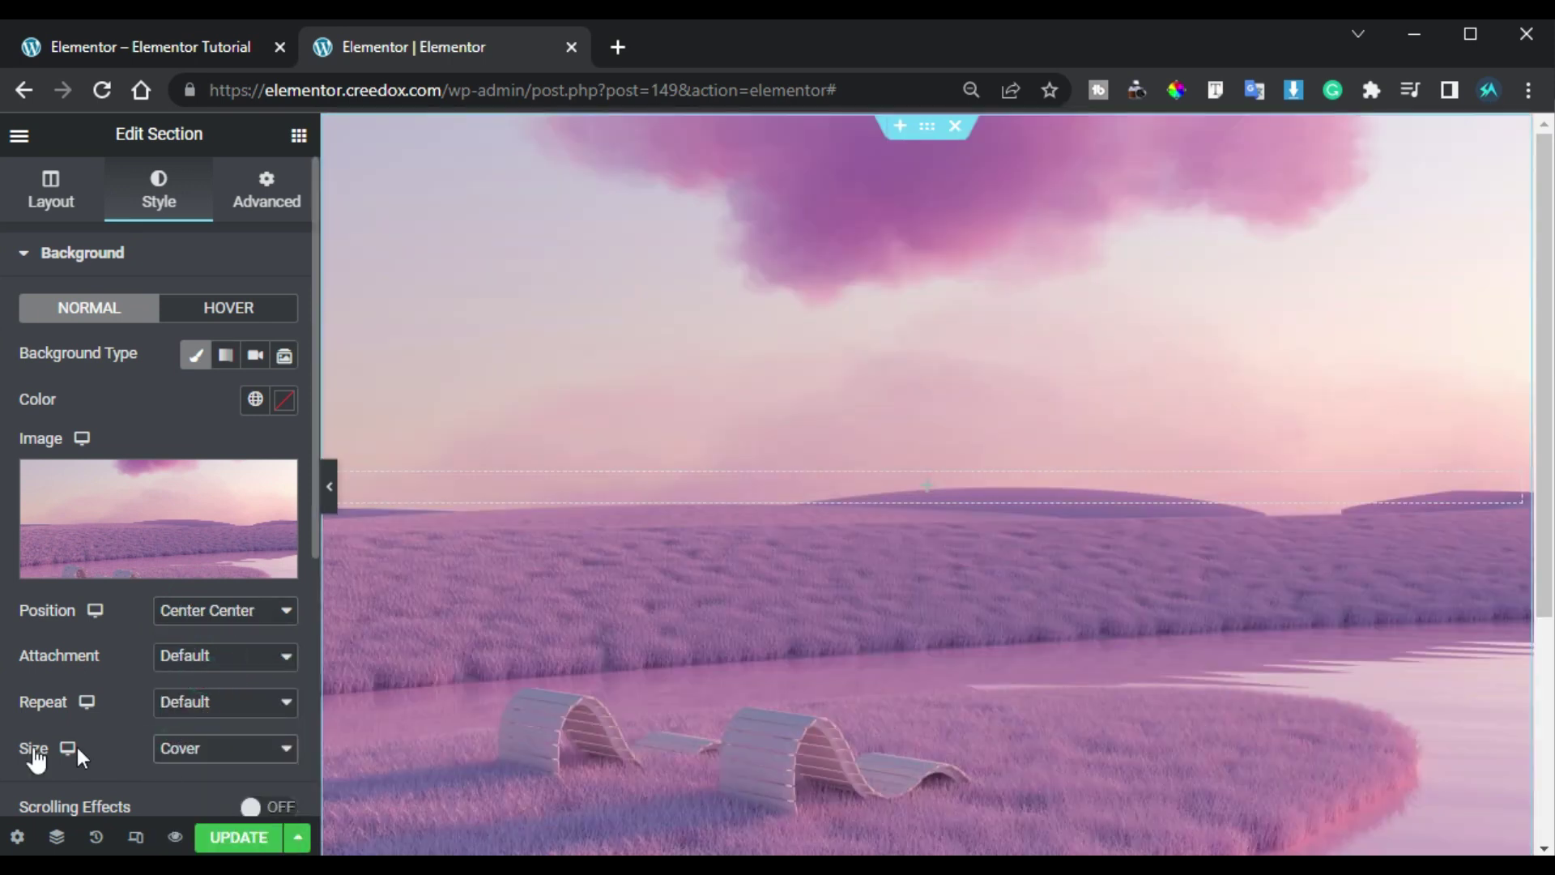
left_click(136, 256)
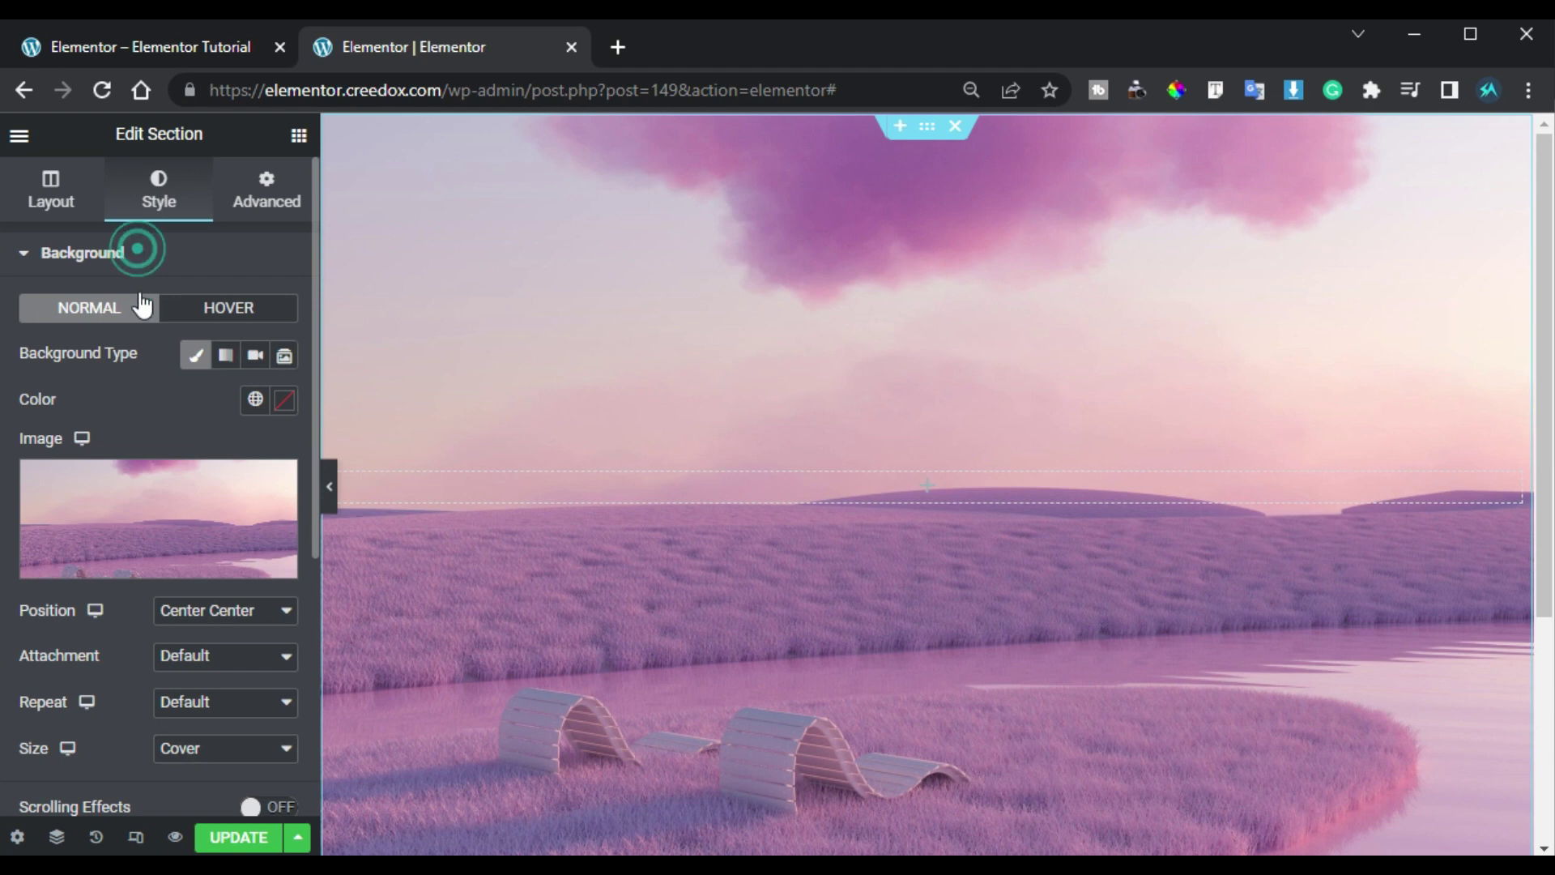
Step: Add a classic background overlay in black (#000000) with opacity 0.8
left_click(116, 317)
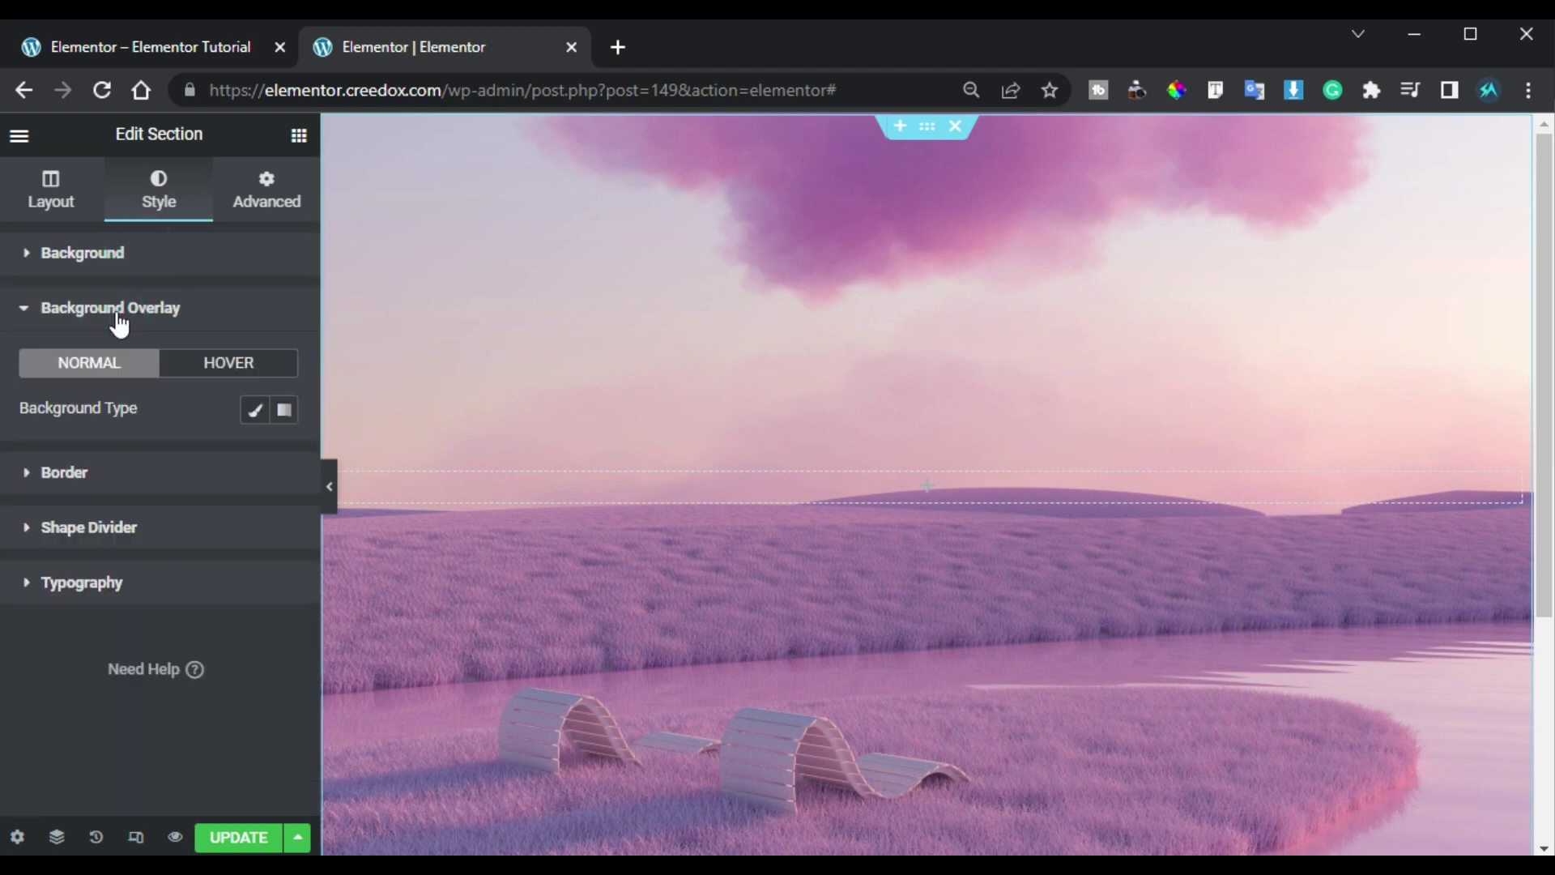
left_click(254, 410)
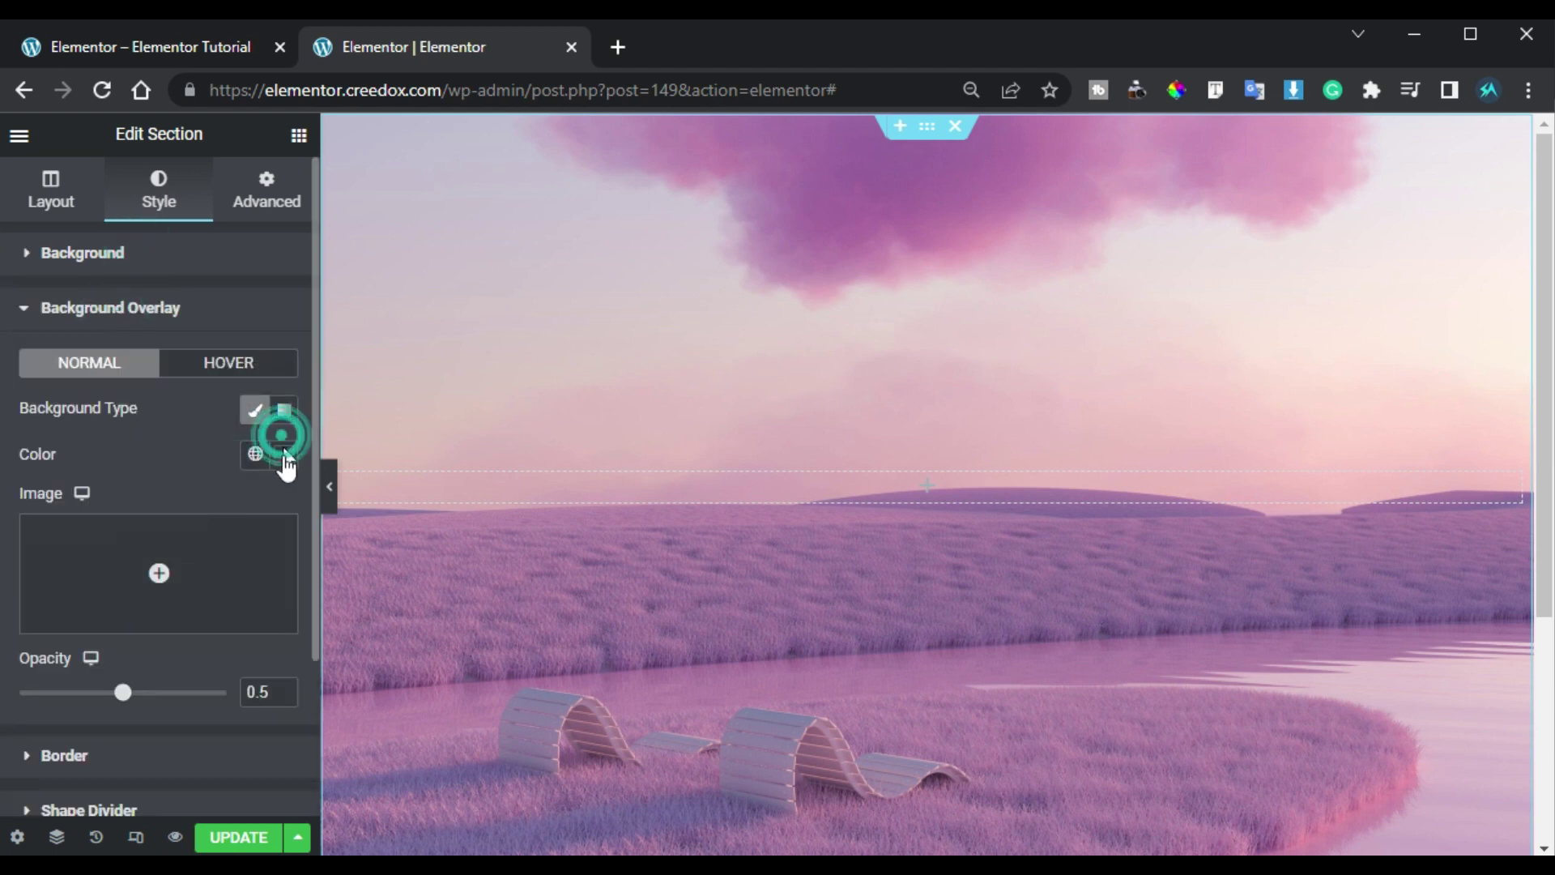
left_click(285, 454)
left_click_drag(141, 652, 30, 721)
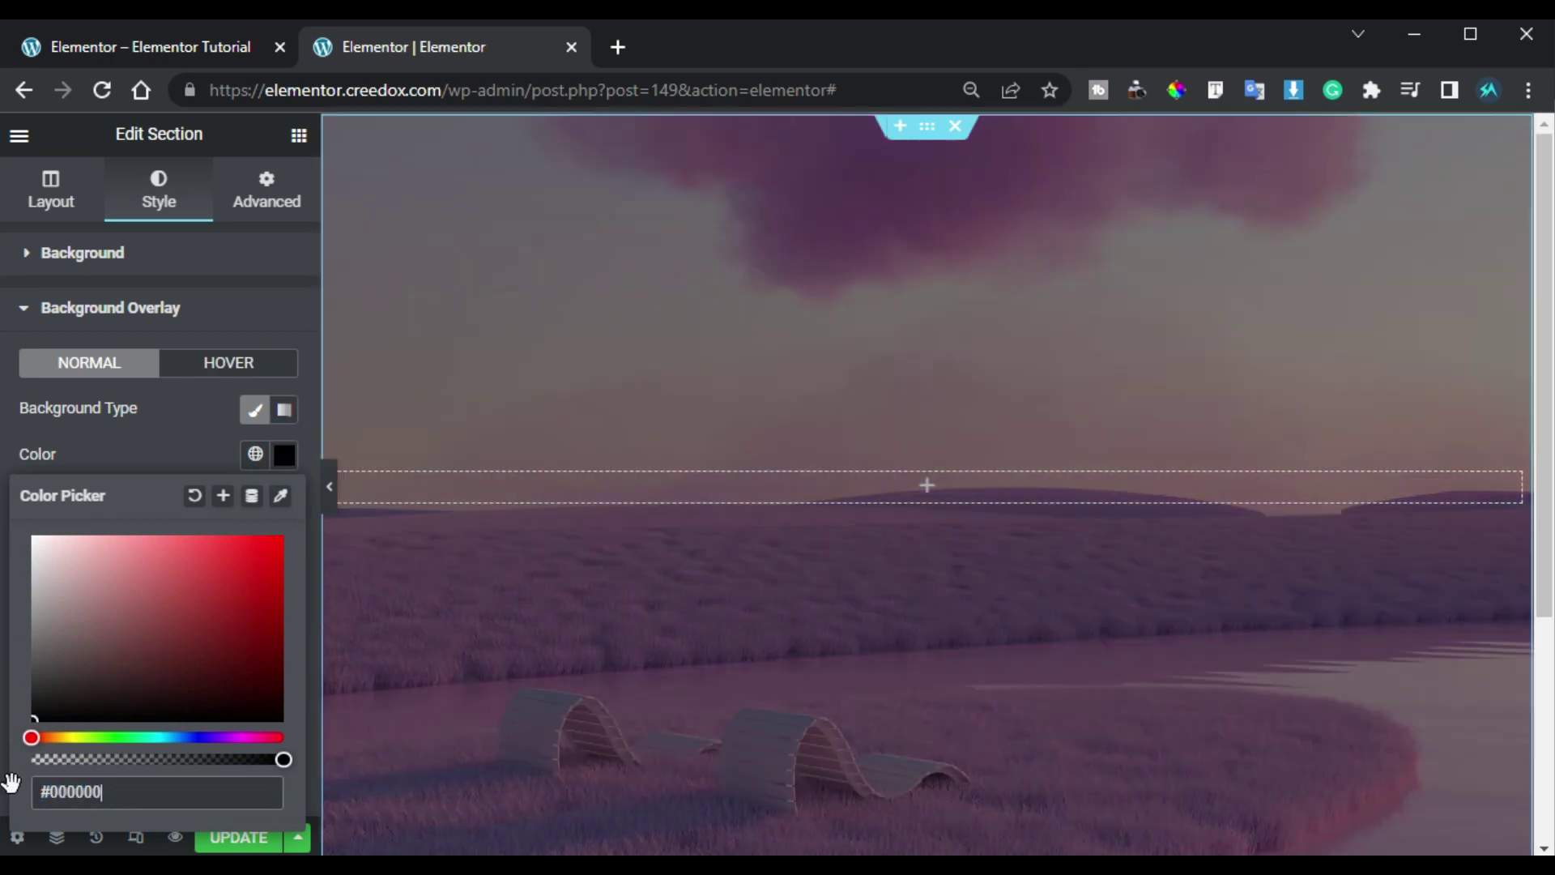
left_click(130, 447)
left_click(265, 692)
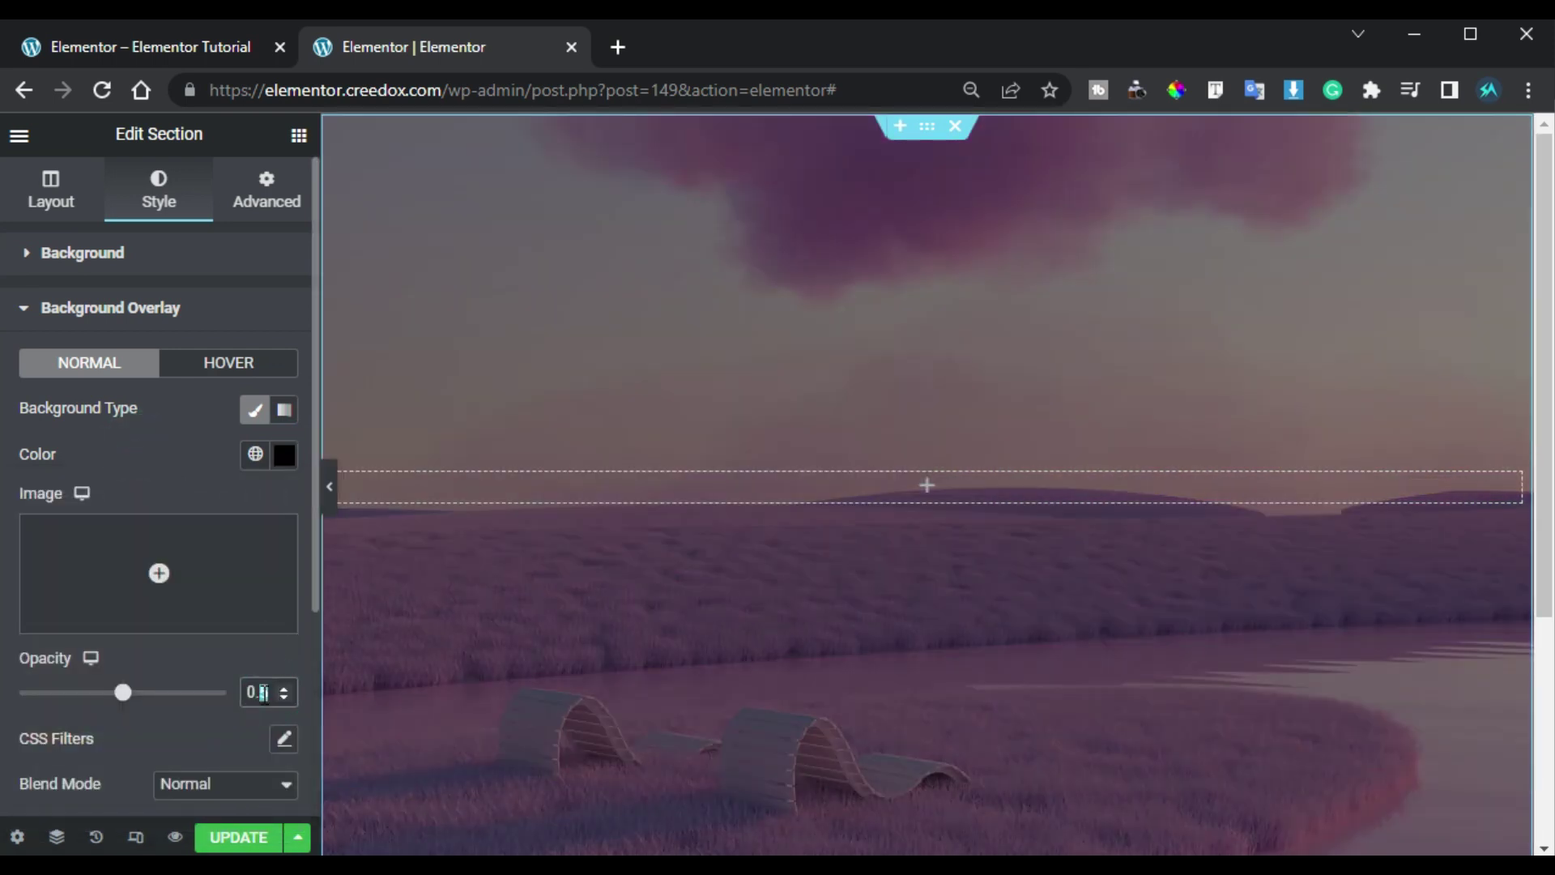
type("8")
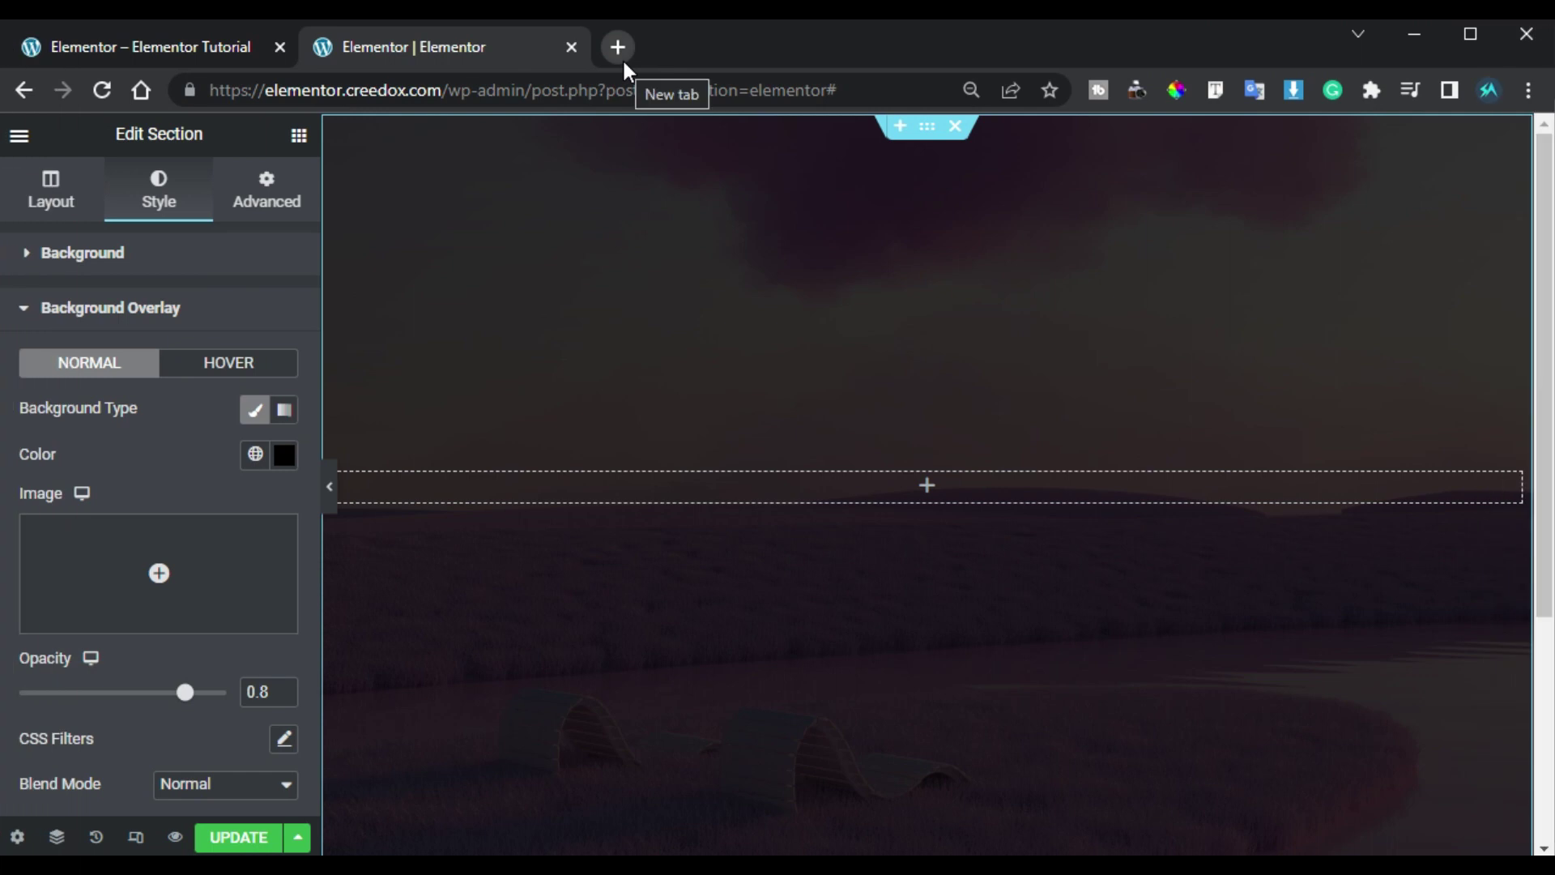
Step: Go to canva.com in a new tab and create a design using the recent 1250 × 500 px custom size
left_click(621, 53)
type("ca")
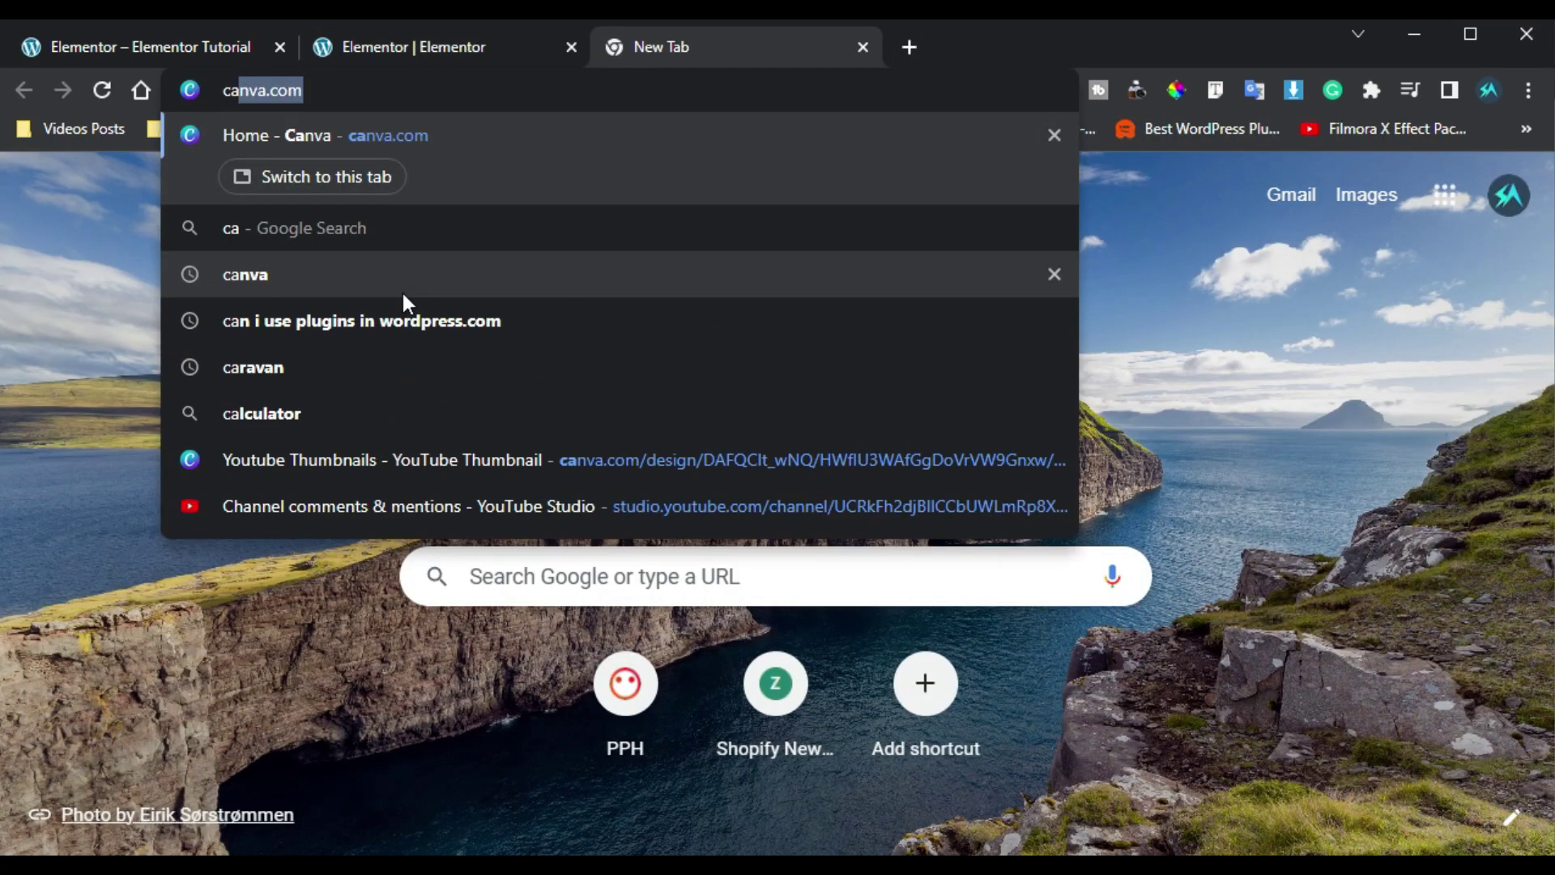
key("Return")
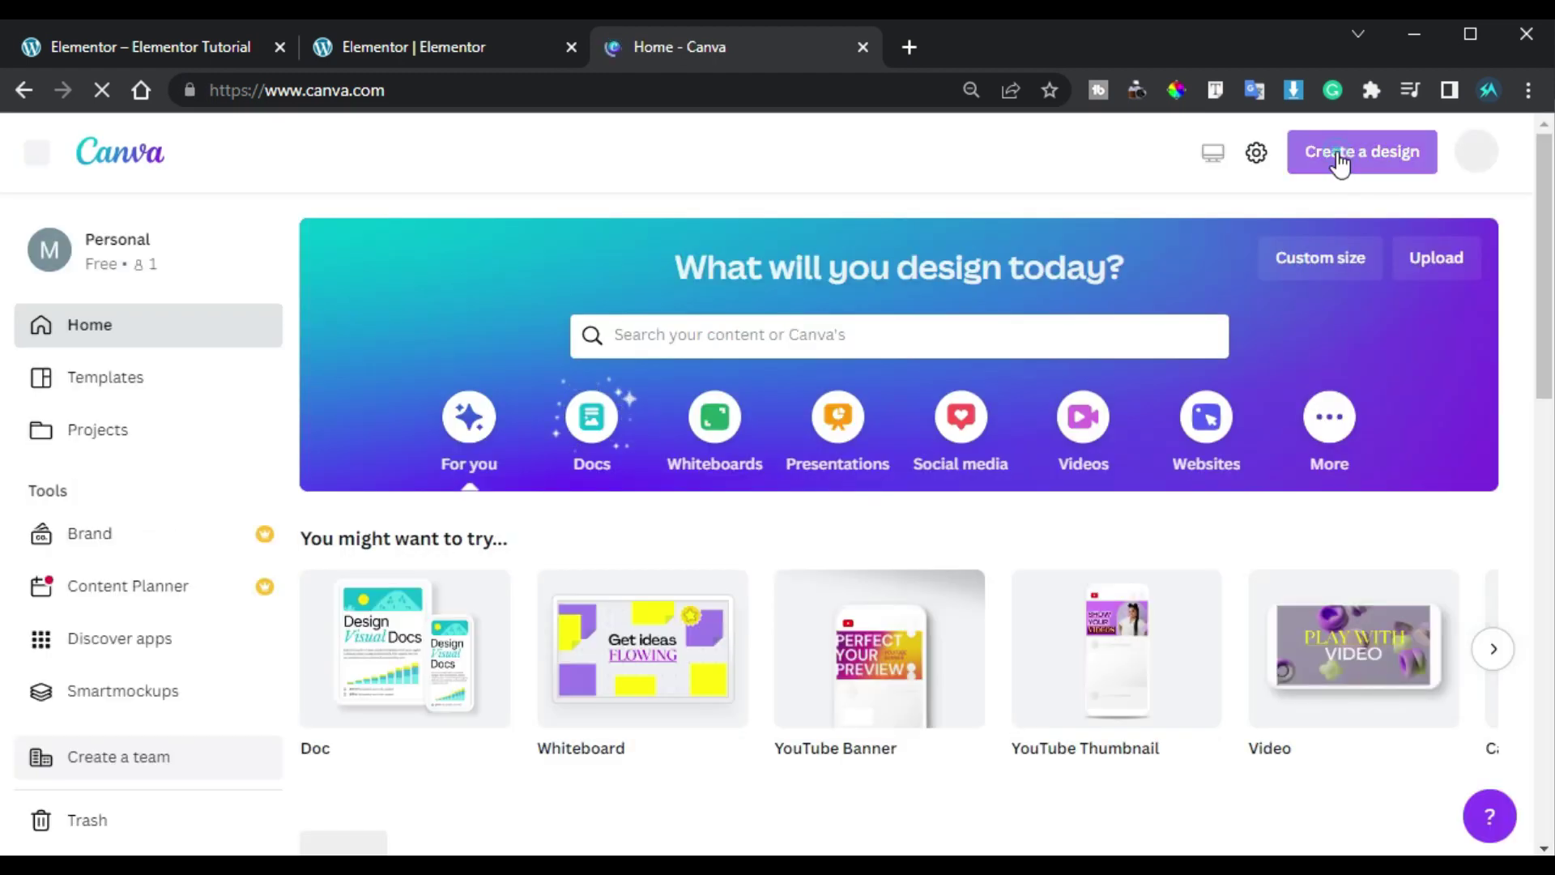
left_click(1335, 164)
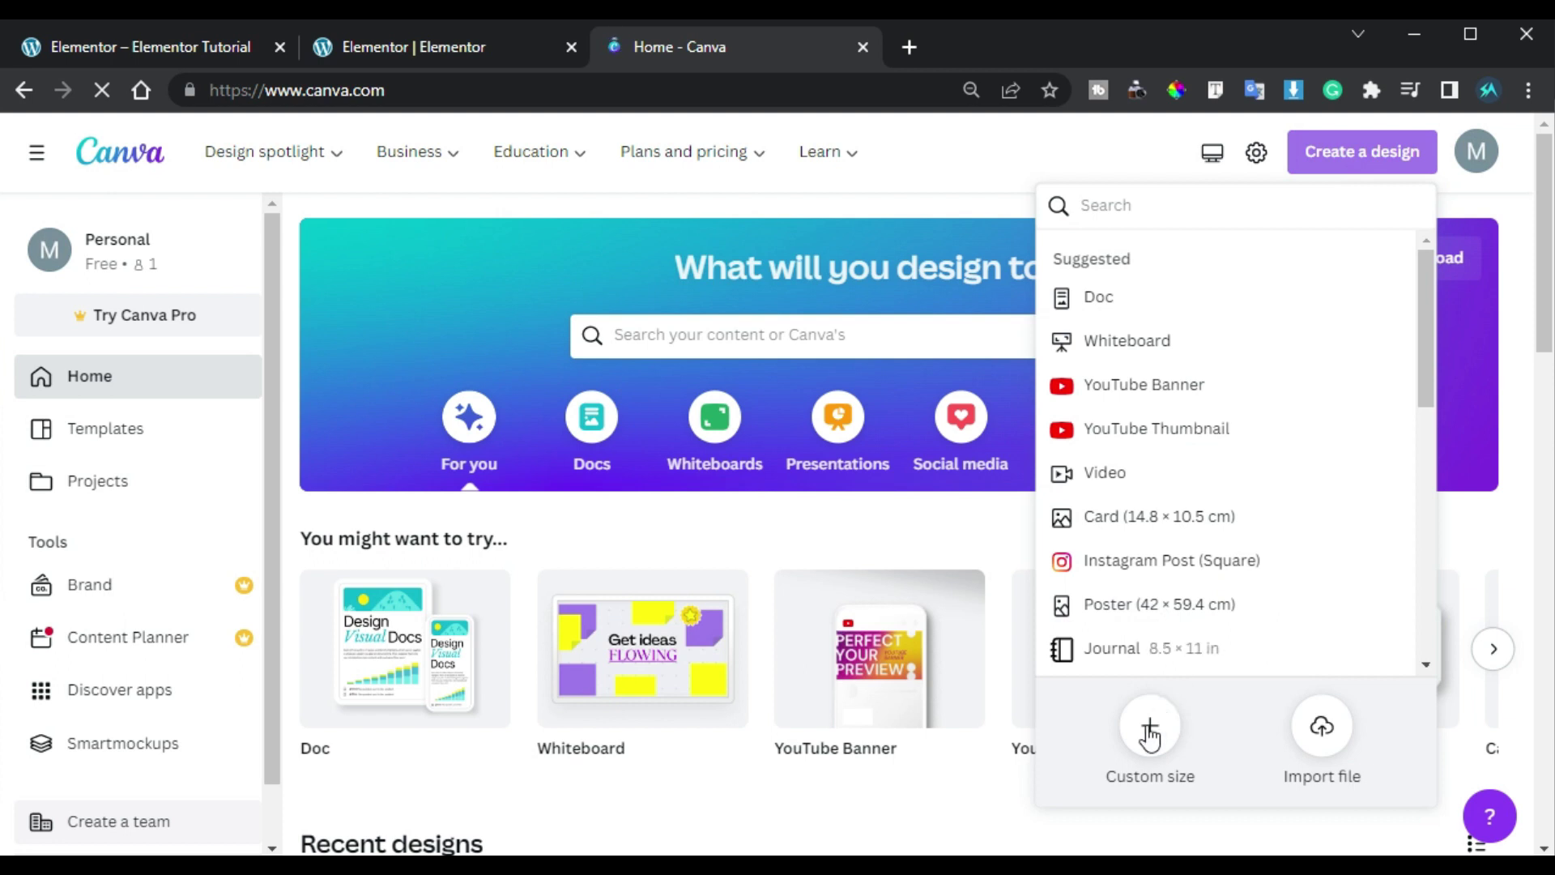
left_click(1092, 731)
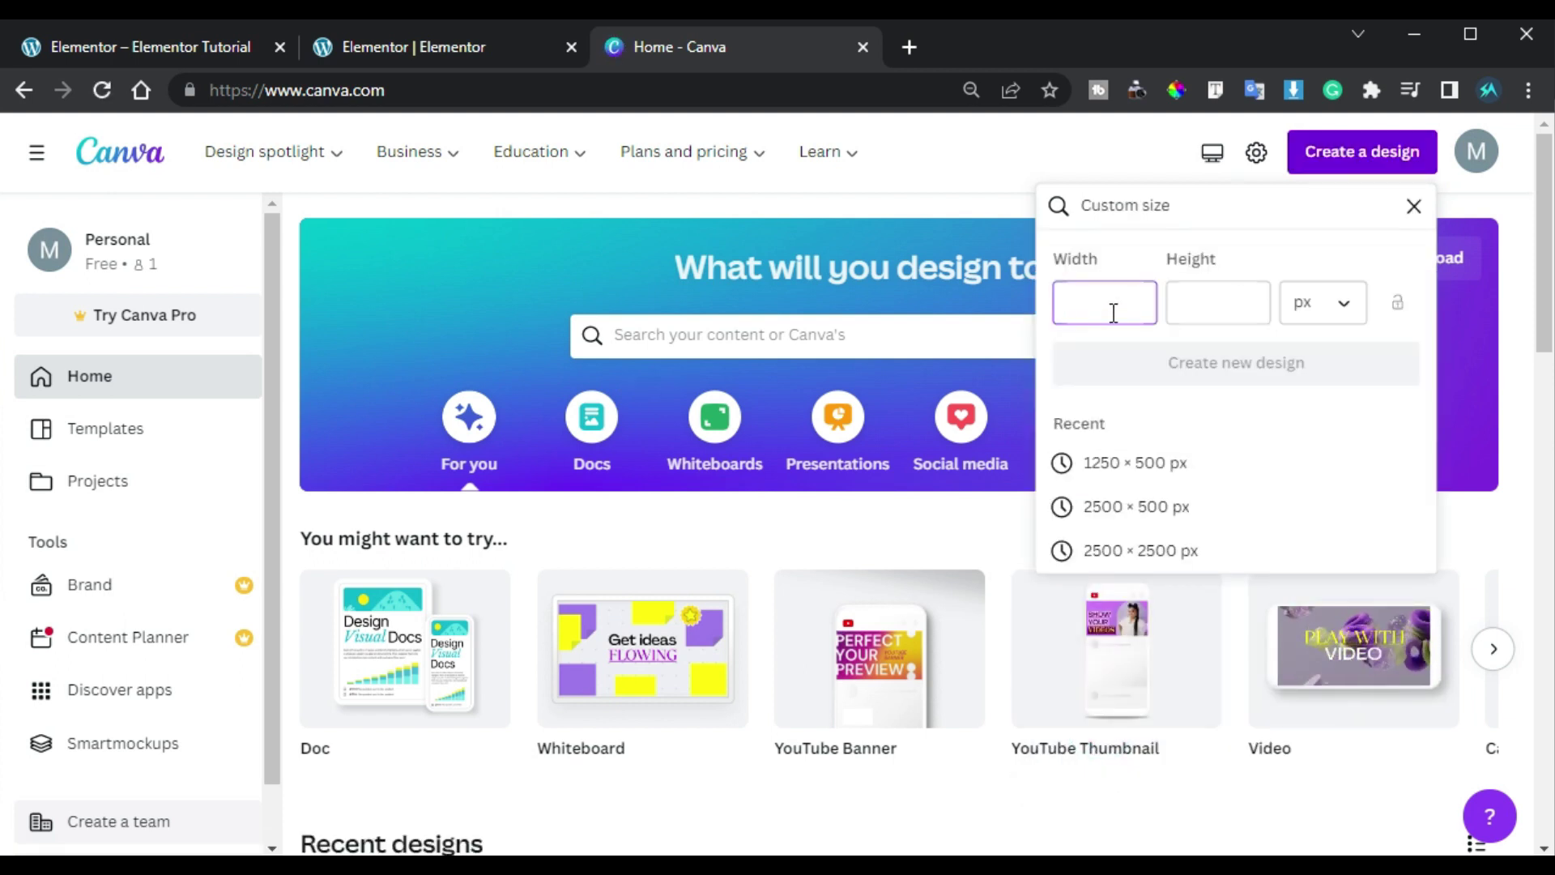
left_click(1185, 465)
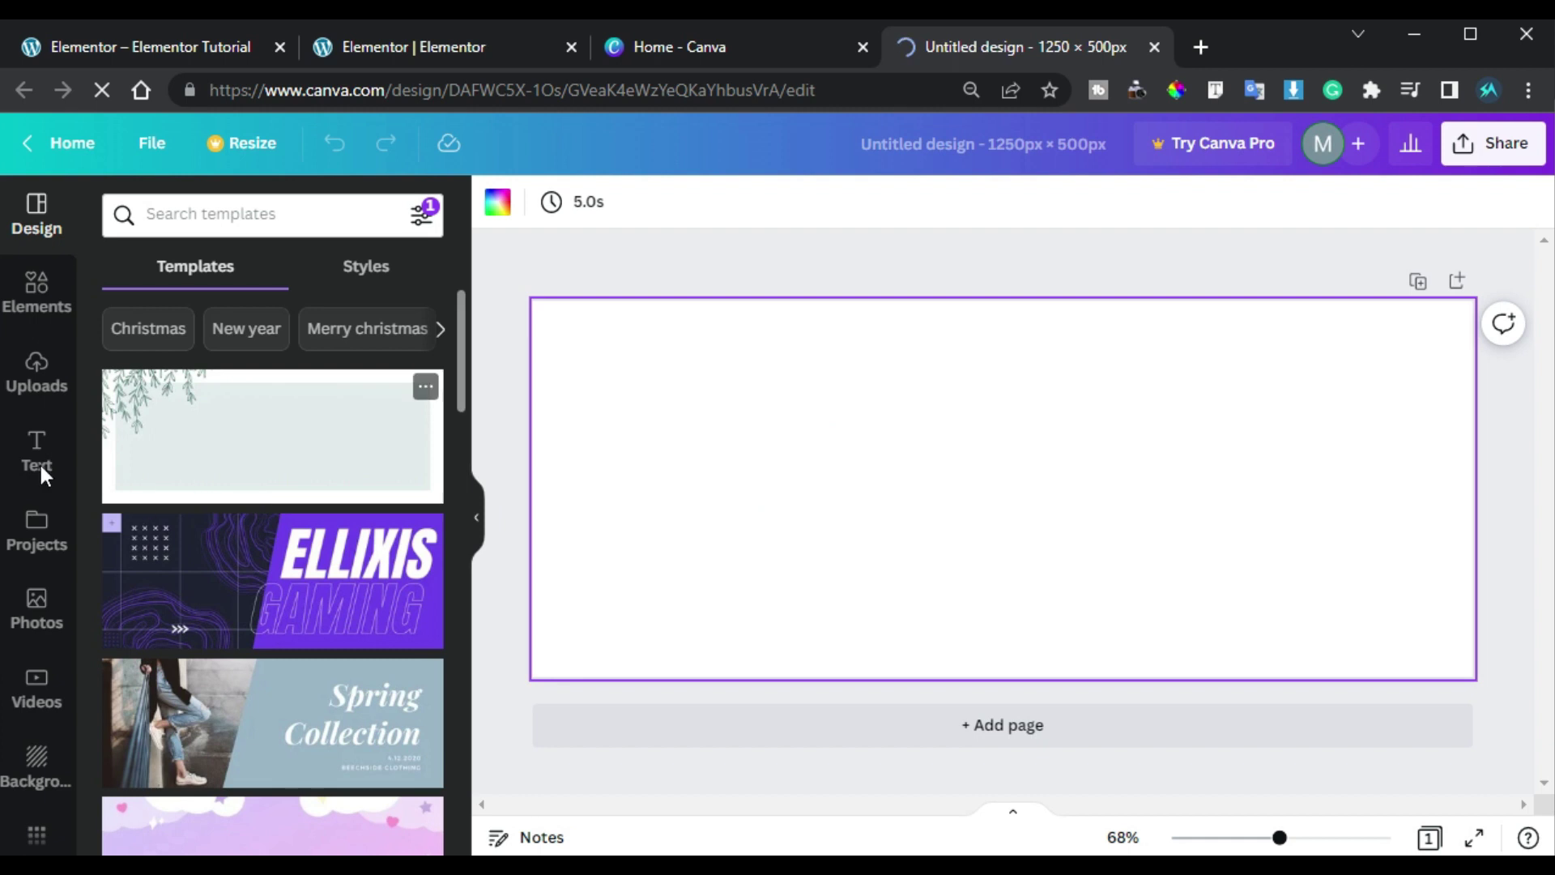
Step: Add a heading reading SOFTASIA and switch its font to League Spartan
left_click(37, 465)
left_click(283, 389)
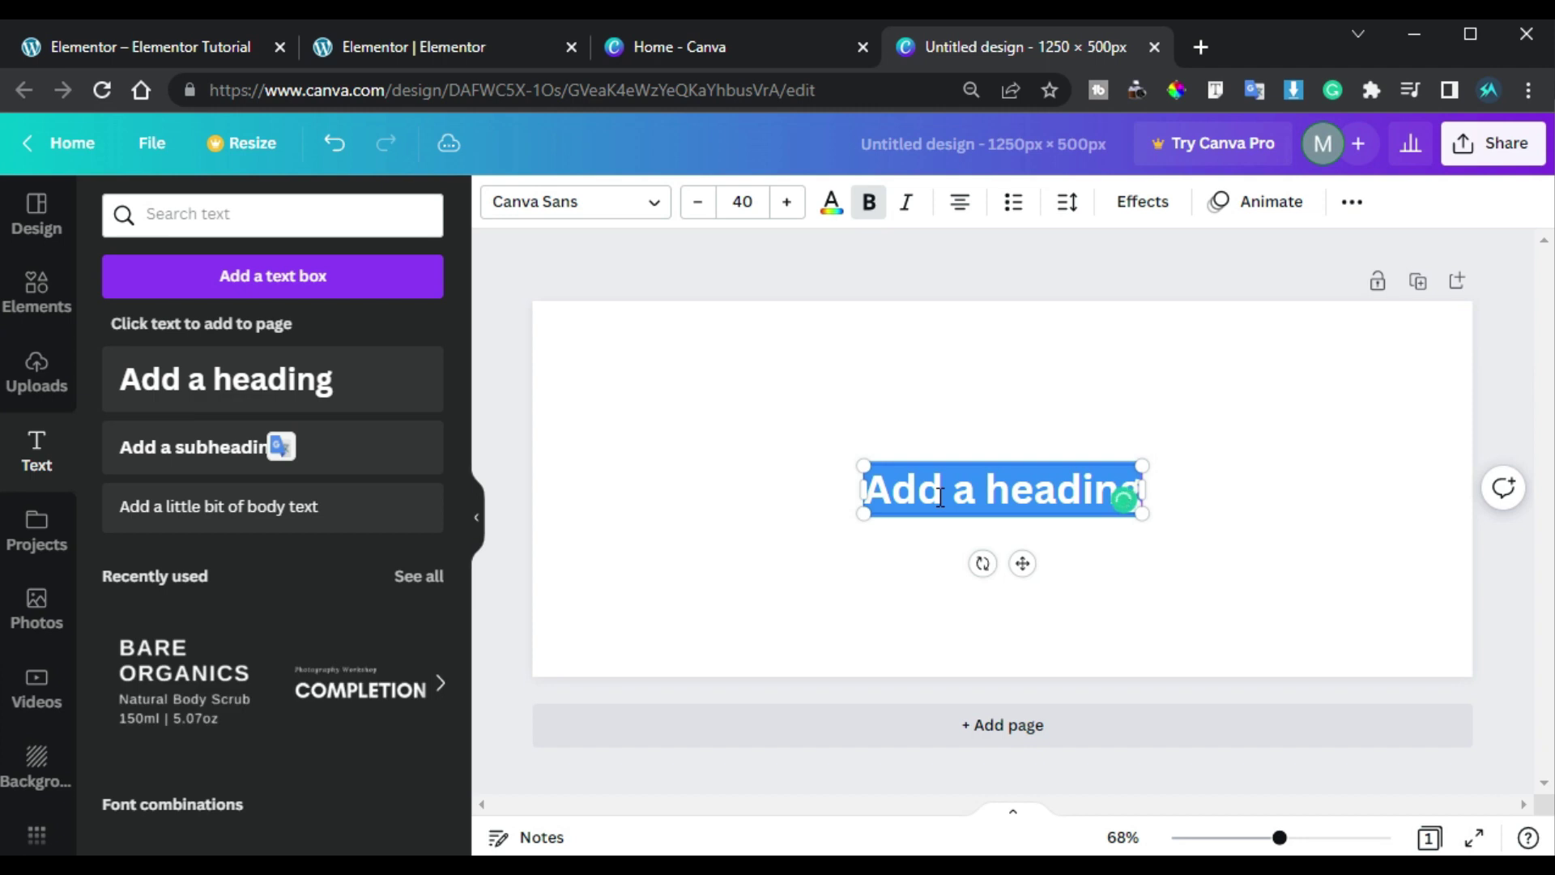
type("SOFTASIA")
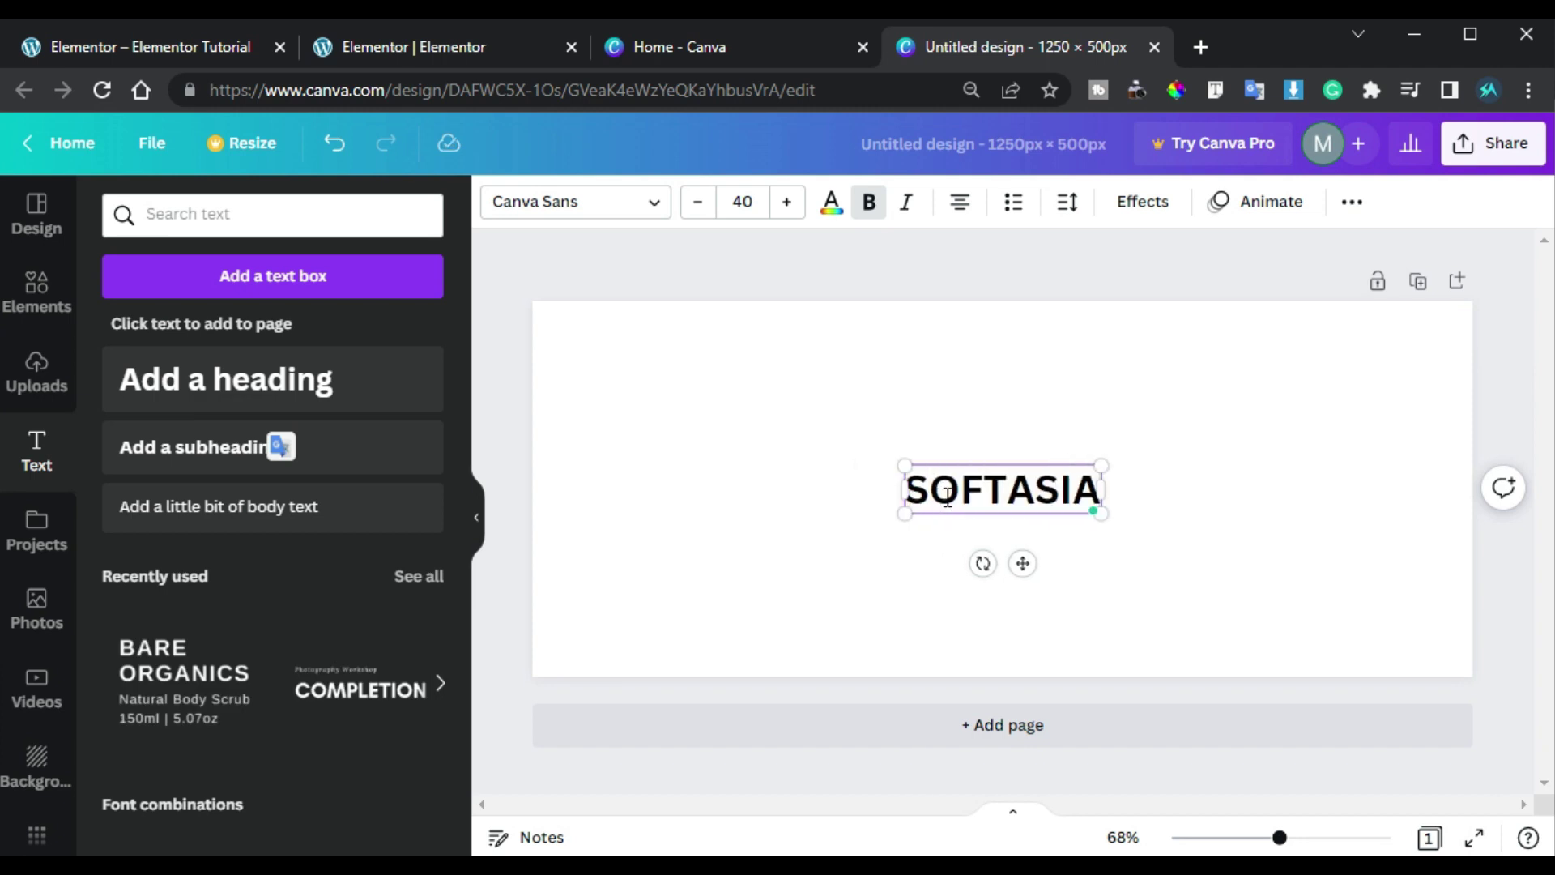
left_click(624, 214)
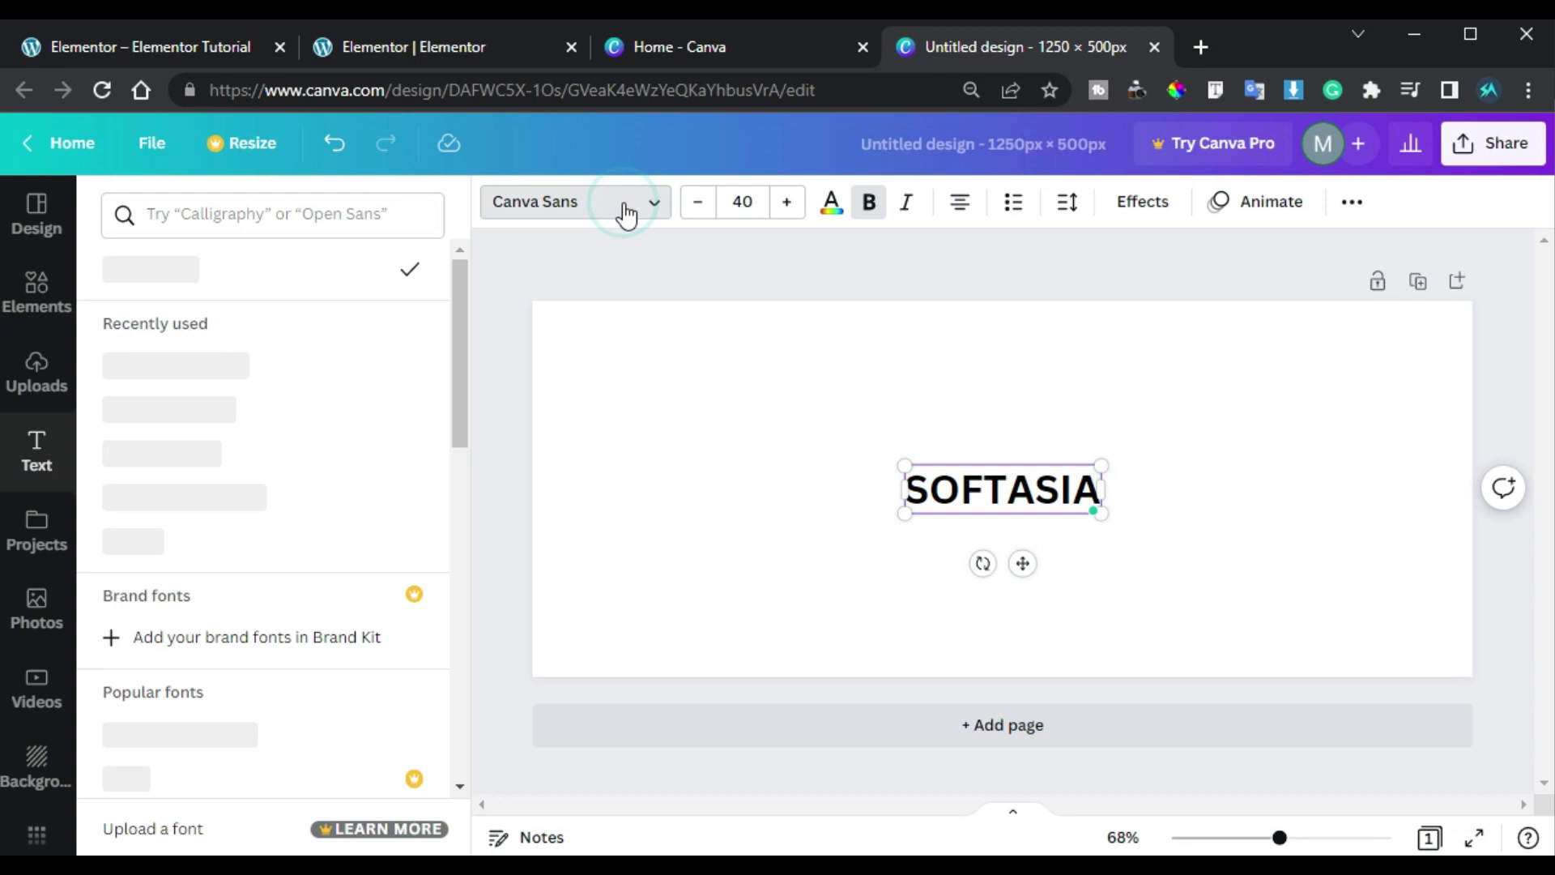
left_click(340, 209)
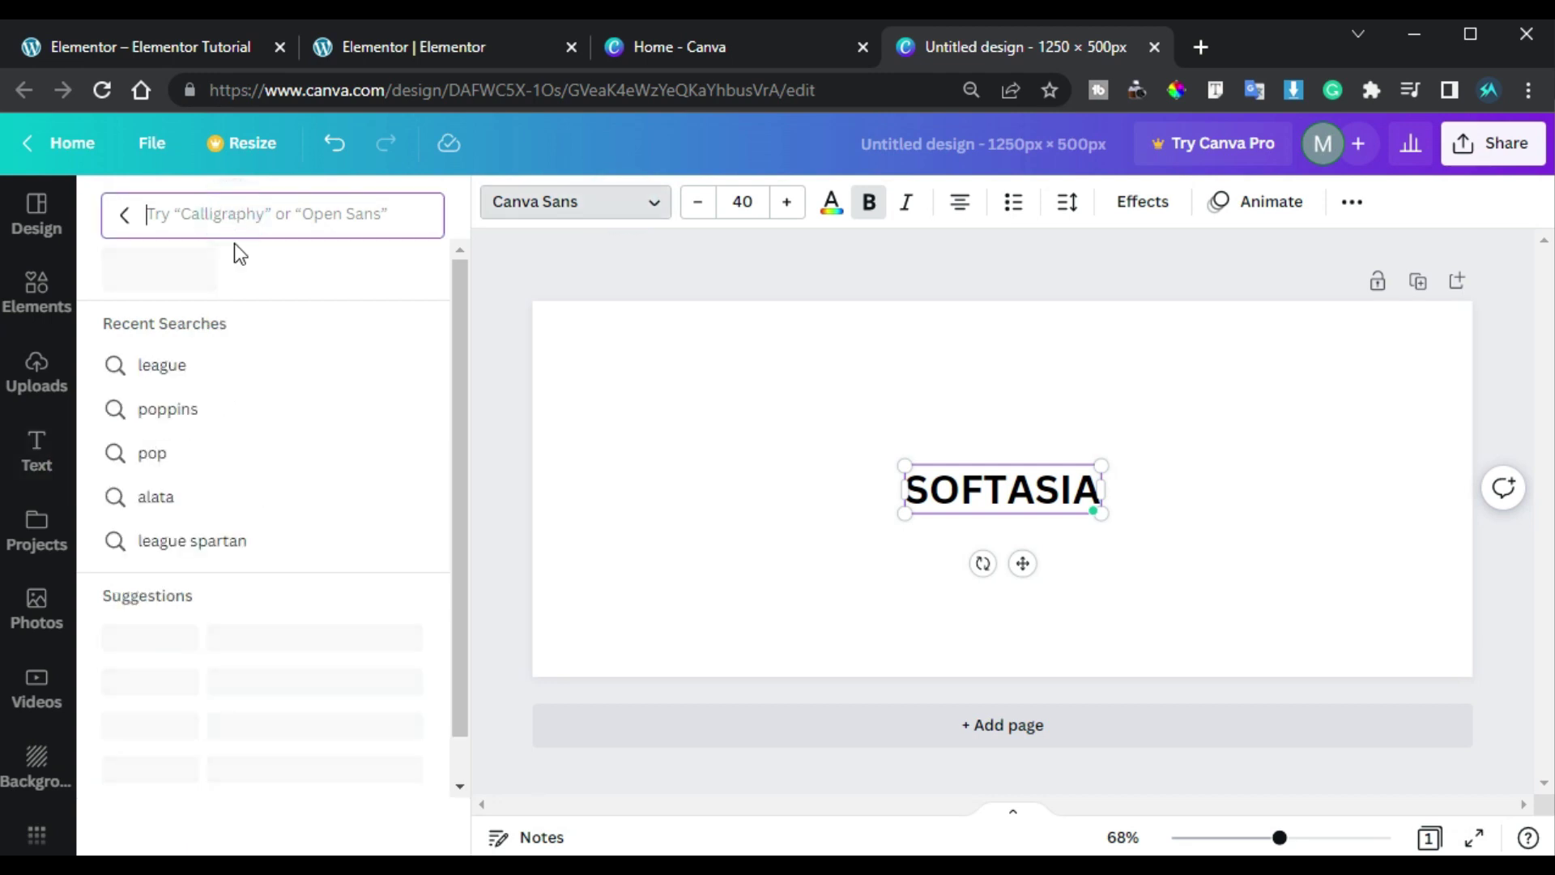
key("Escape")
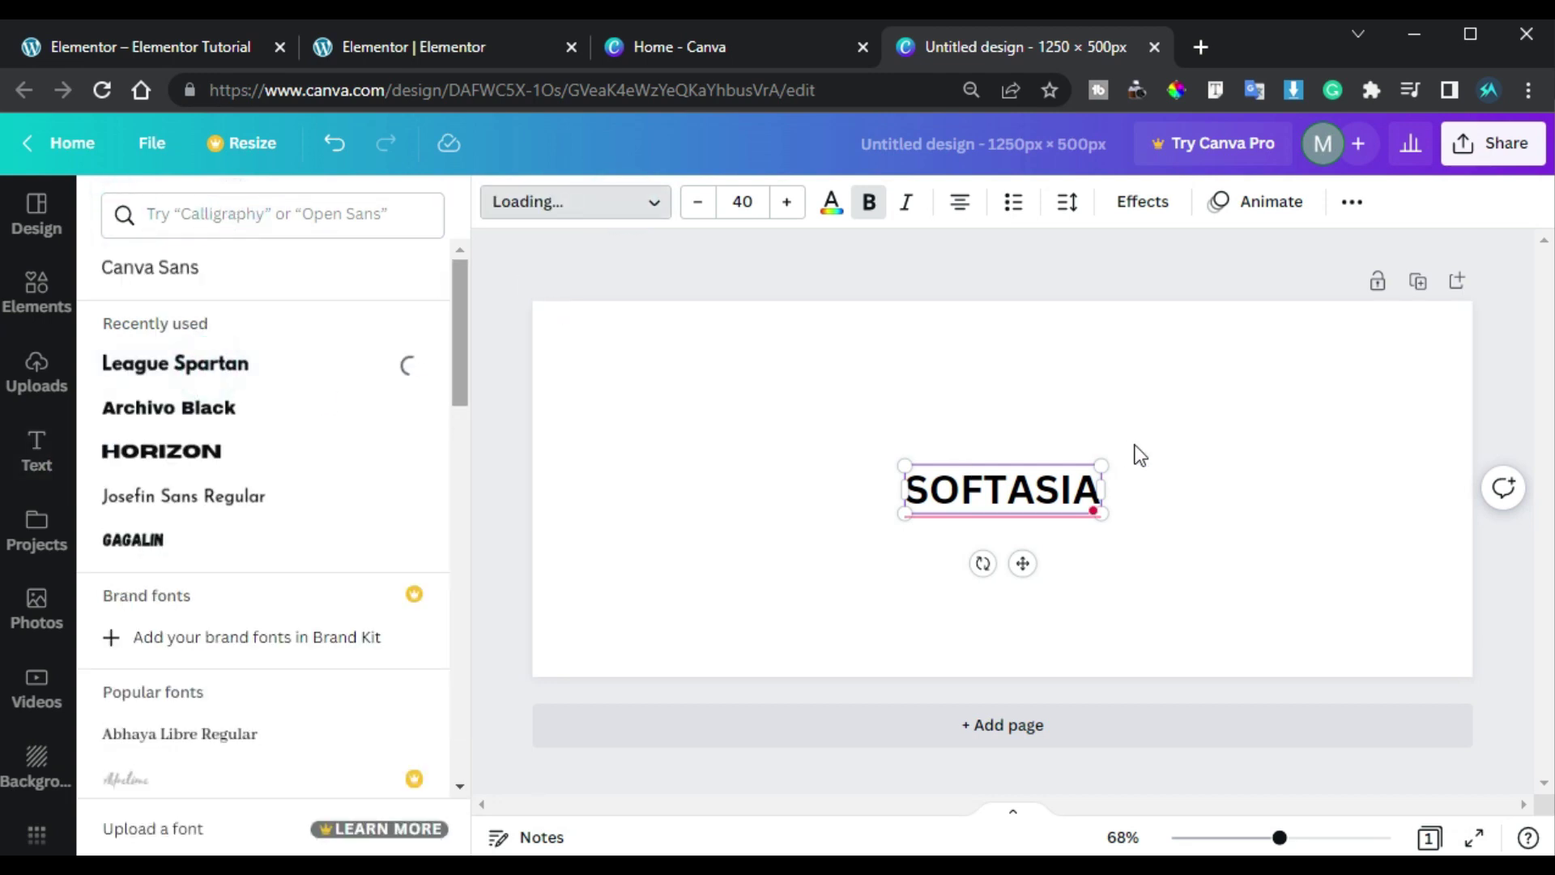
Step: Enlarge SOFTASIA to about size 176 so it spans nearly the full design width, then nudge it into place
mouse_move(1106, 469)
left_click_drag(1106, 468, 1446, 324)
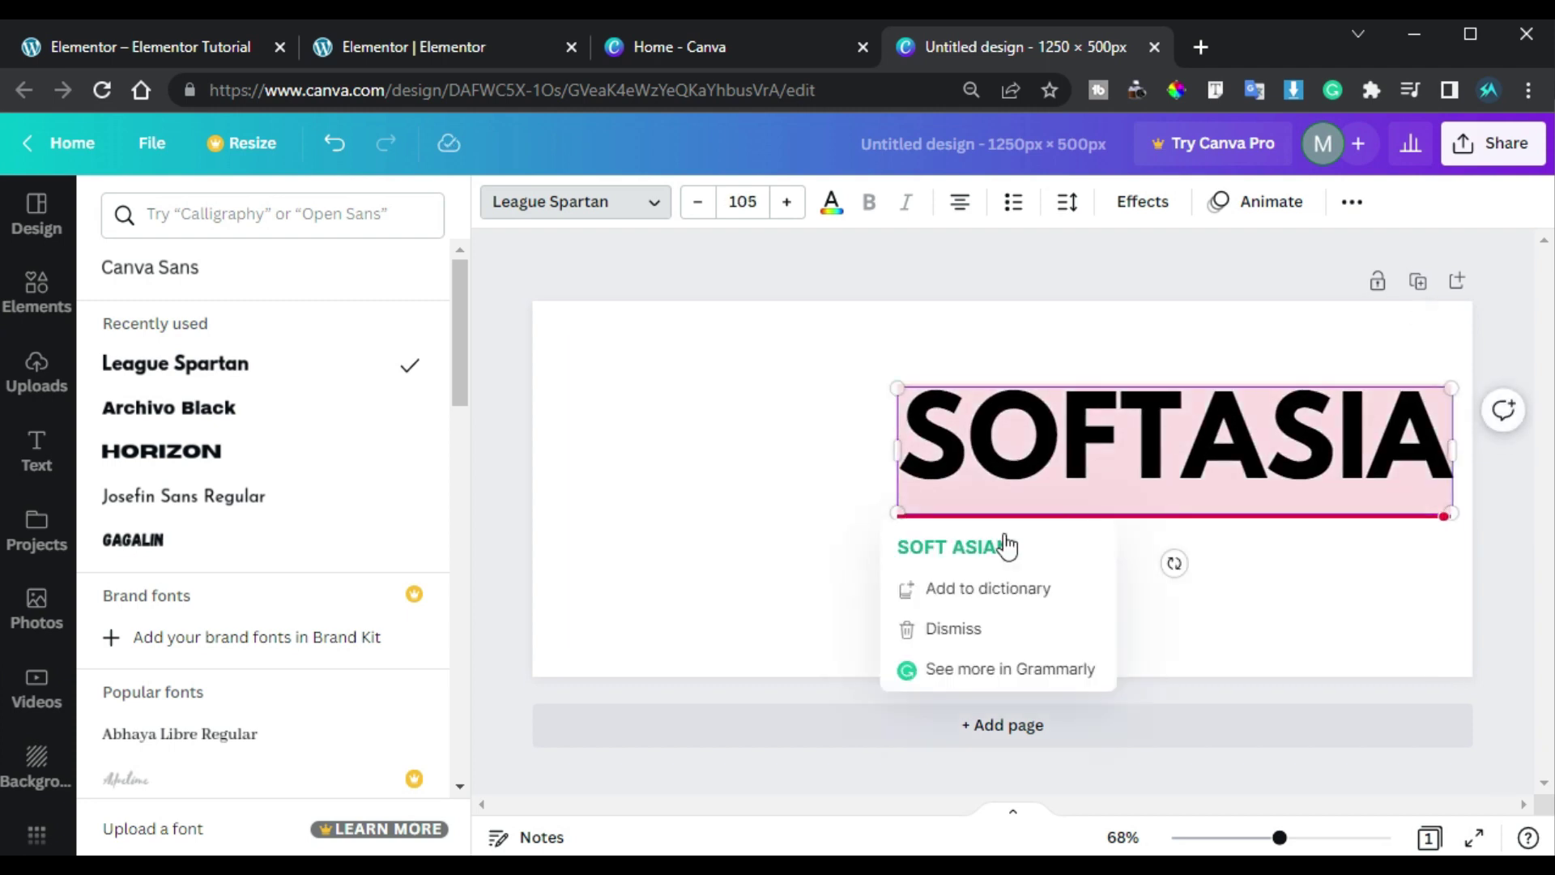
left_click_drag(897, 513, 557, 603)
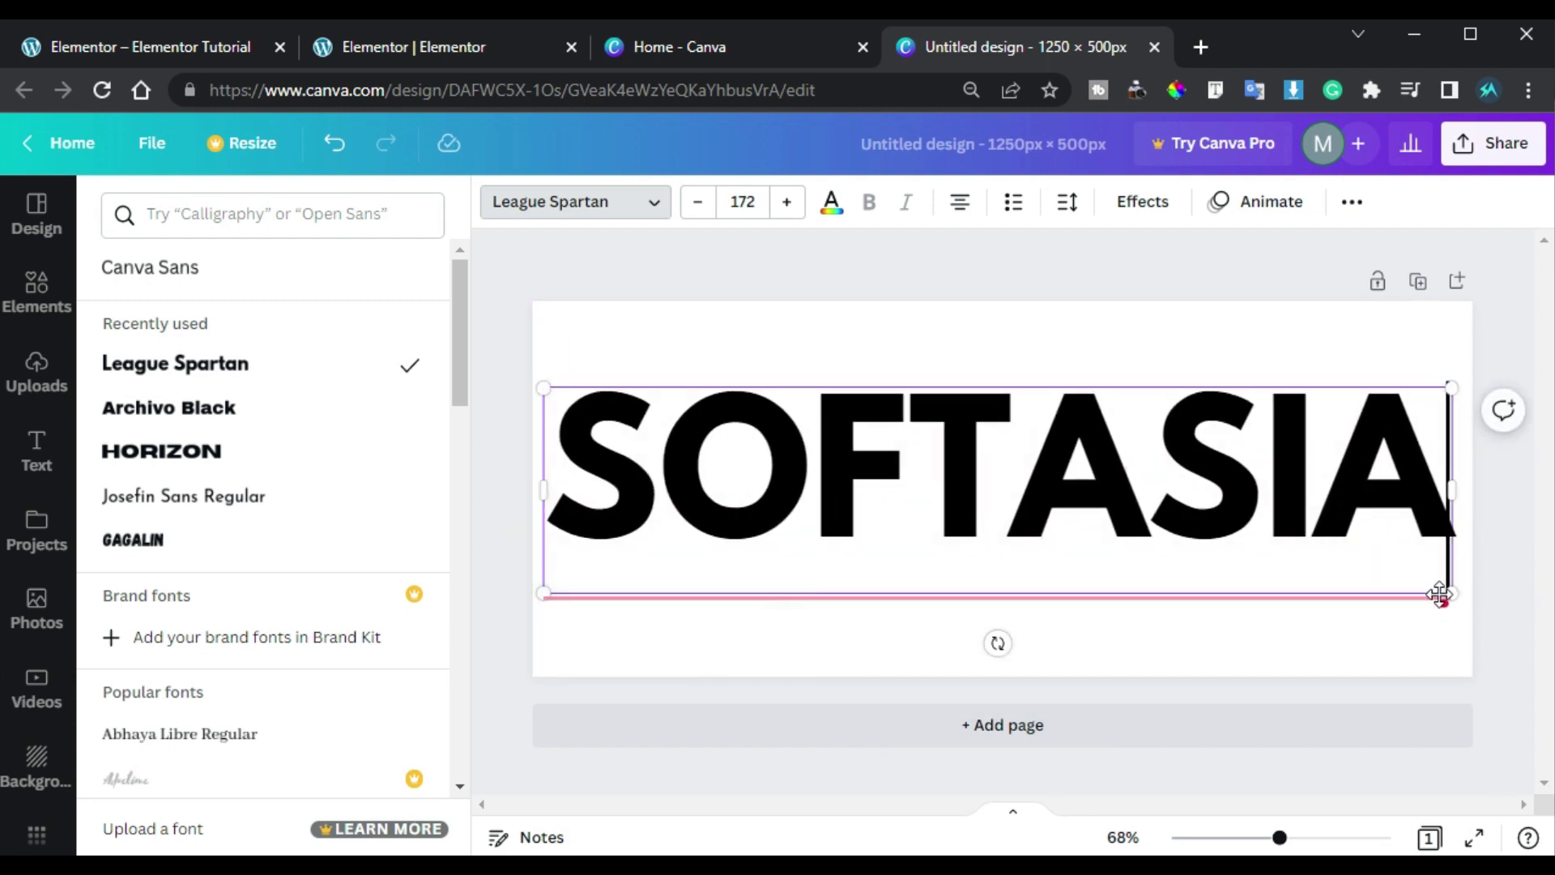
left_click_drag(1458, 597, 1468, 607)
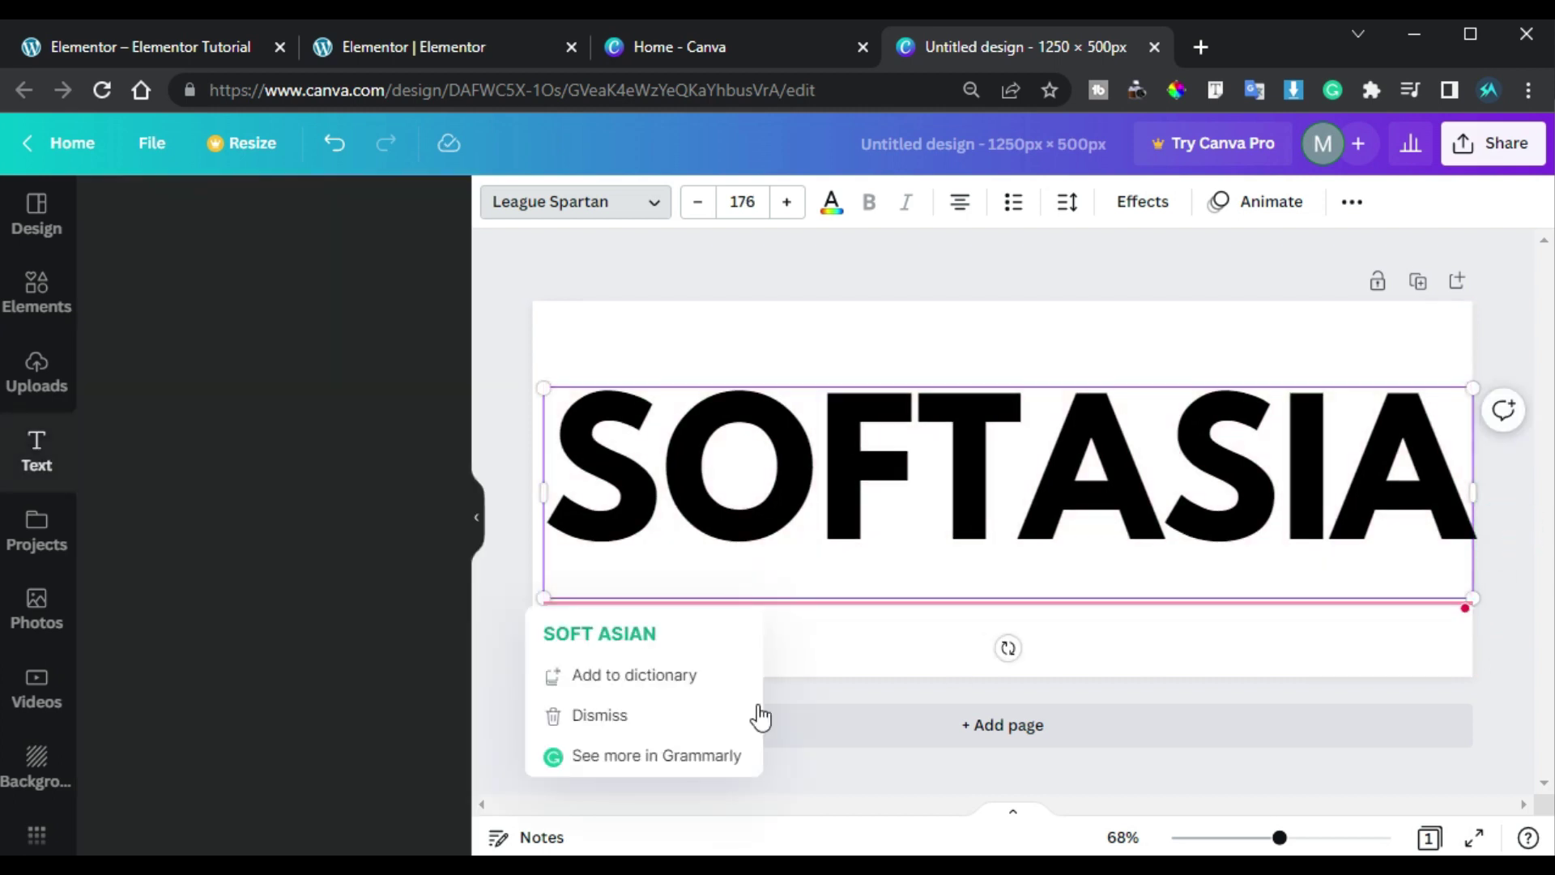
left_click(514, 624)
left_click(687, 543)
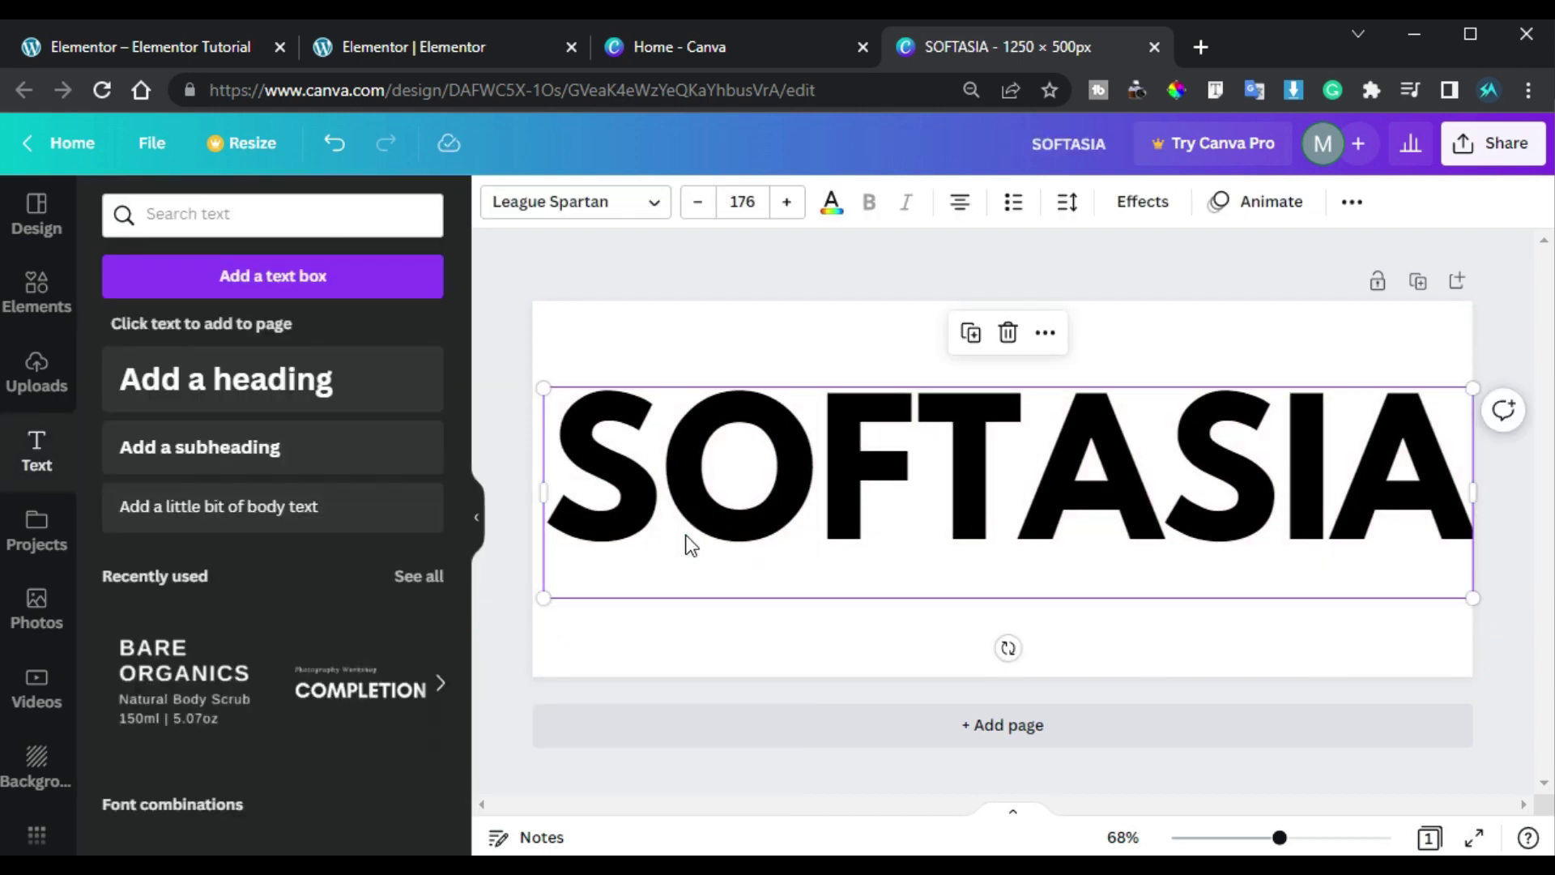
left_click_drag(687, 533, 683, 528)
Step: Download the SOFTASIA design as a PNG file, then open a fresh browser tab
left_click(1515, 544)
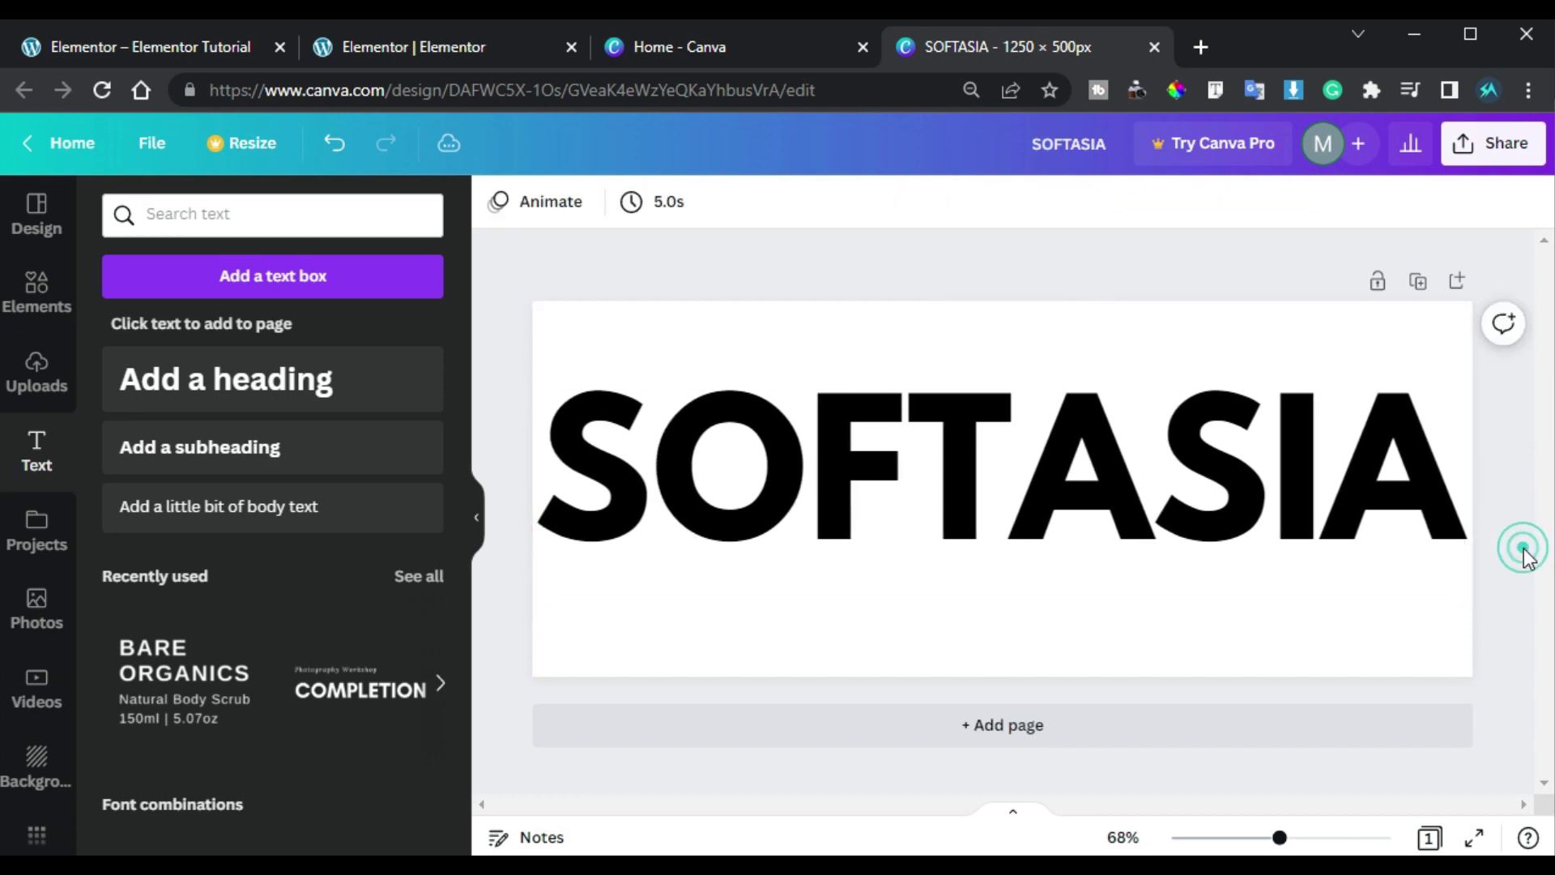
left_click(1484, 143)
left_click(1283, 683)
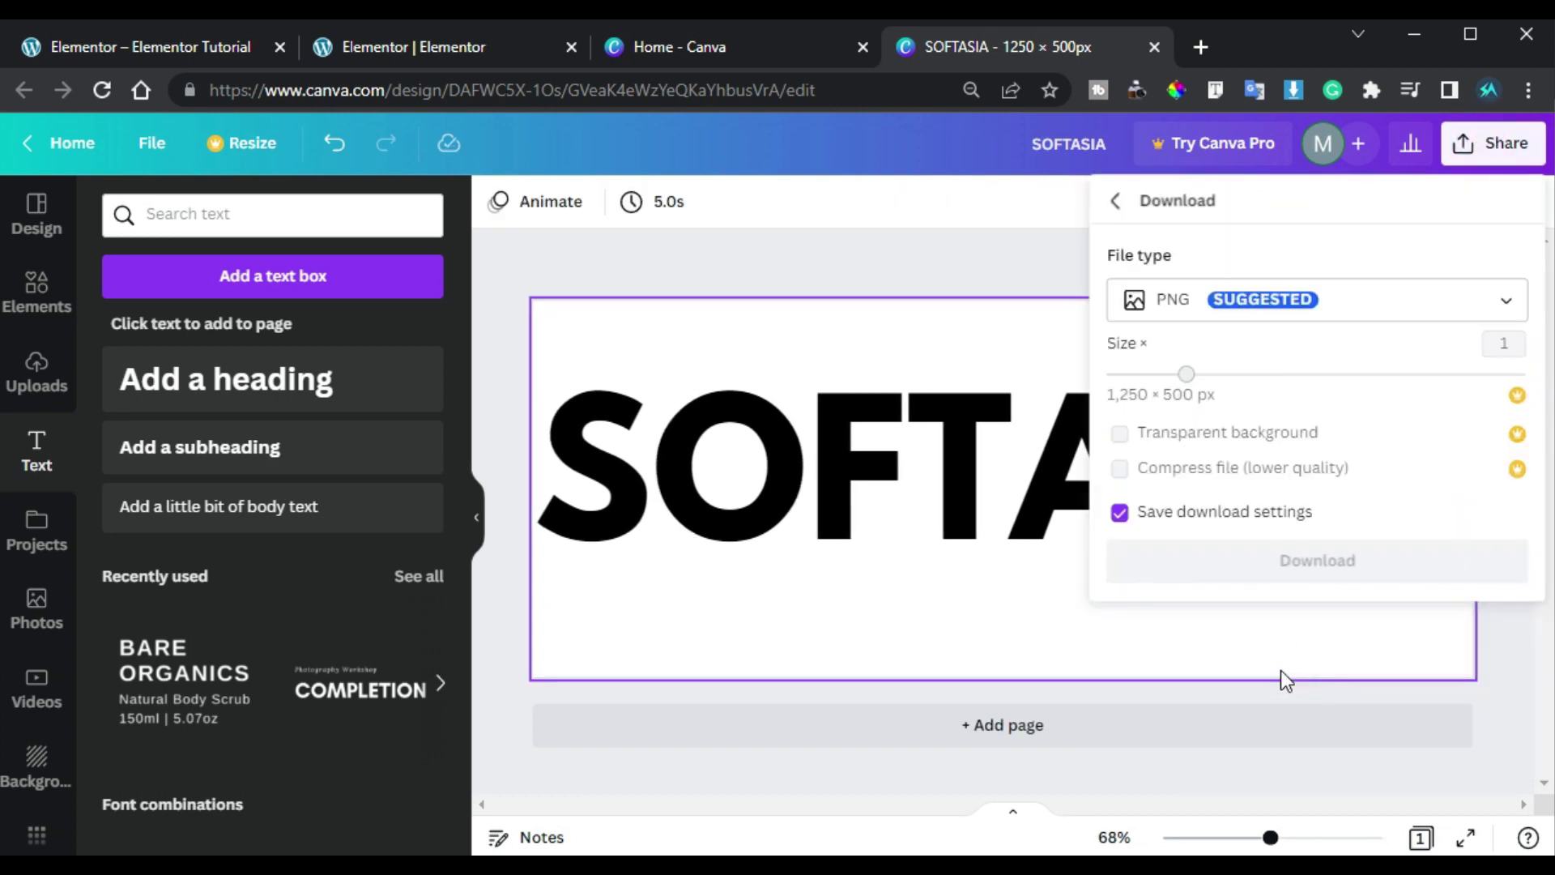
left_click(1456, 307)
left_click(1296, 320)
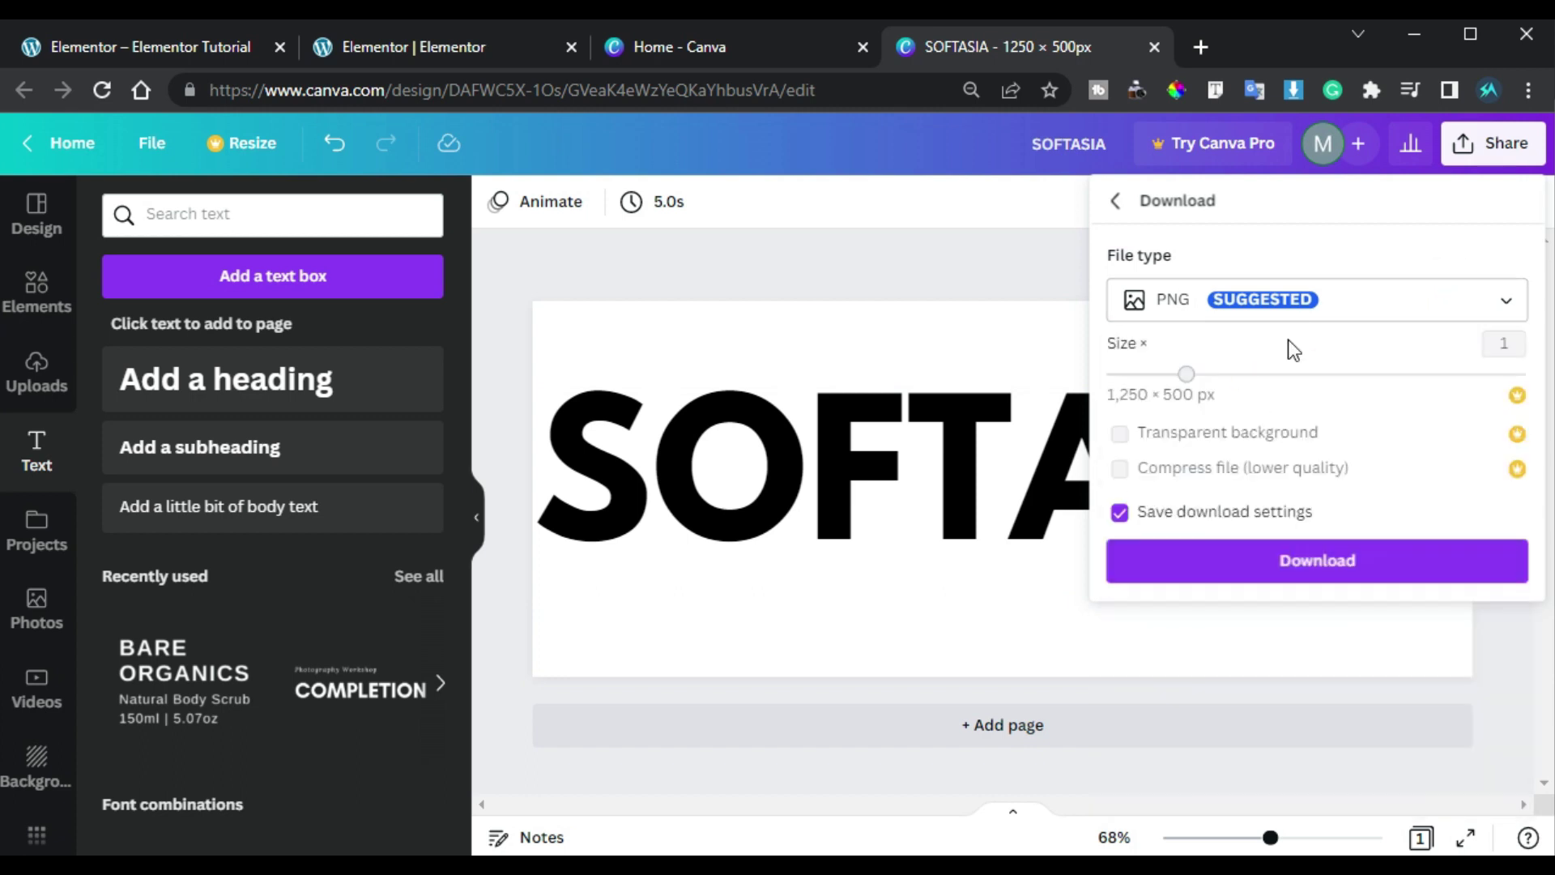
left_click(1241, 557)
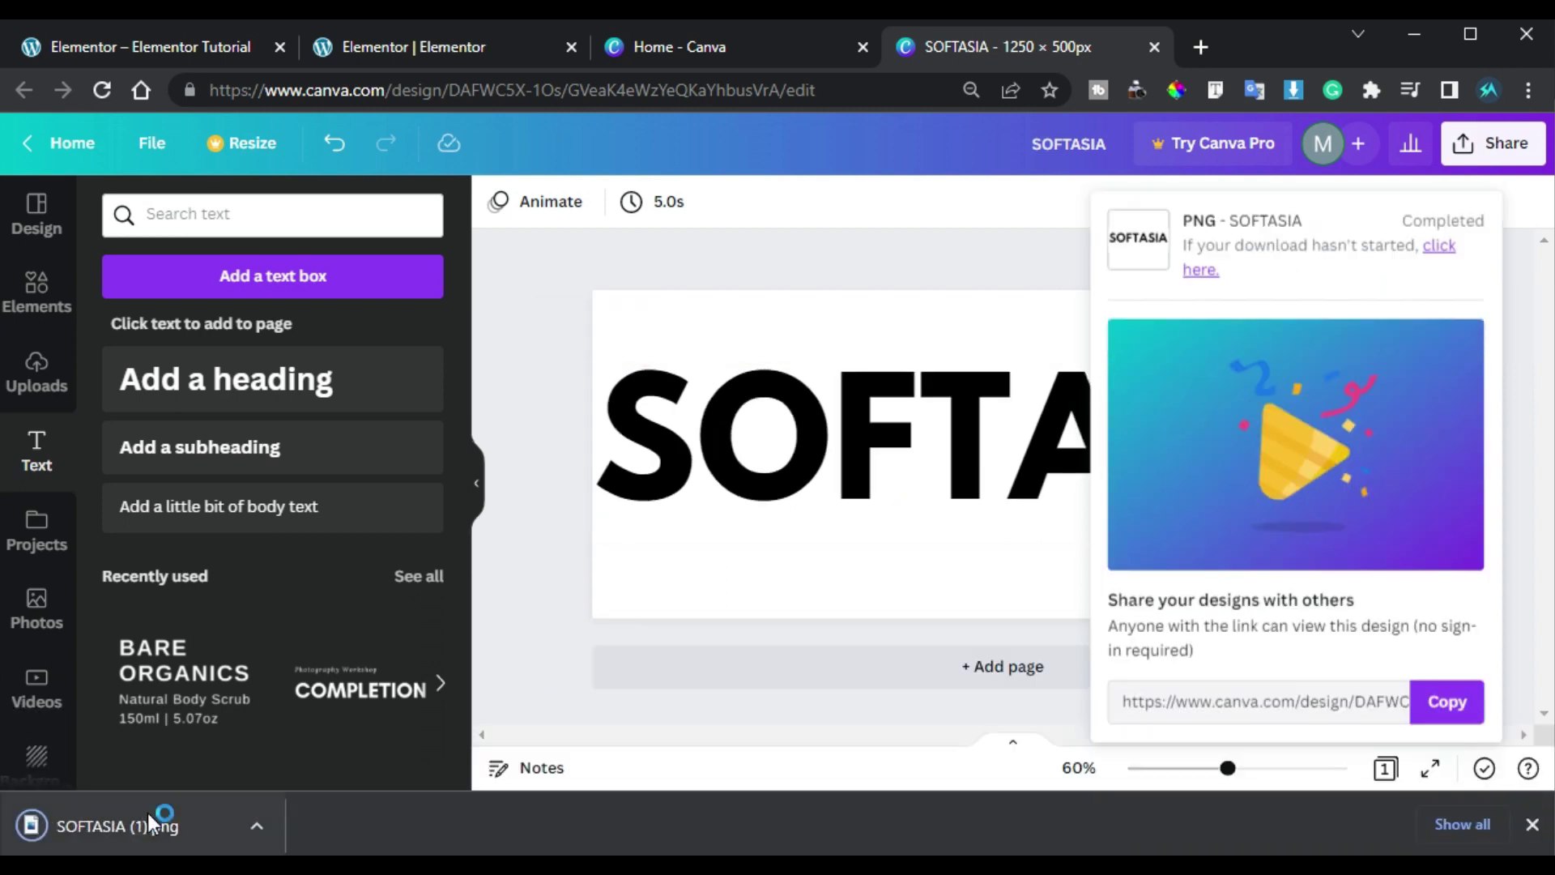
left_click(1202, 46)
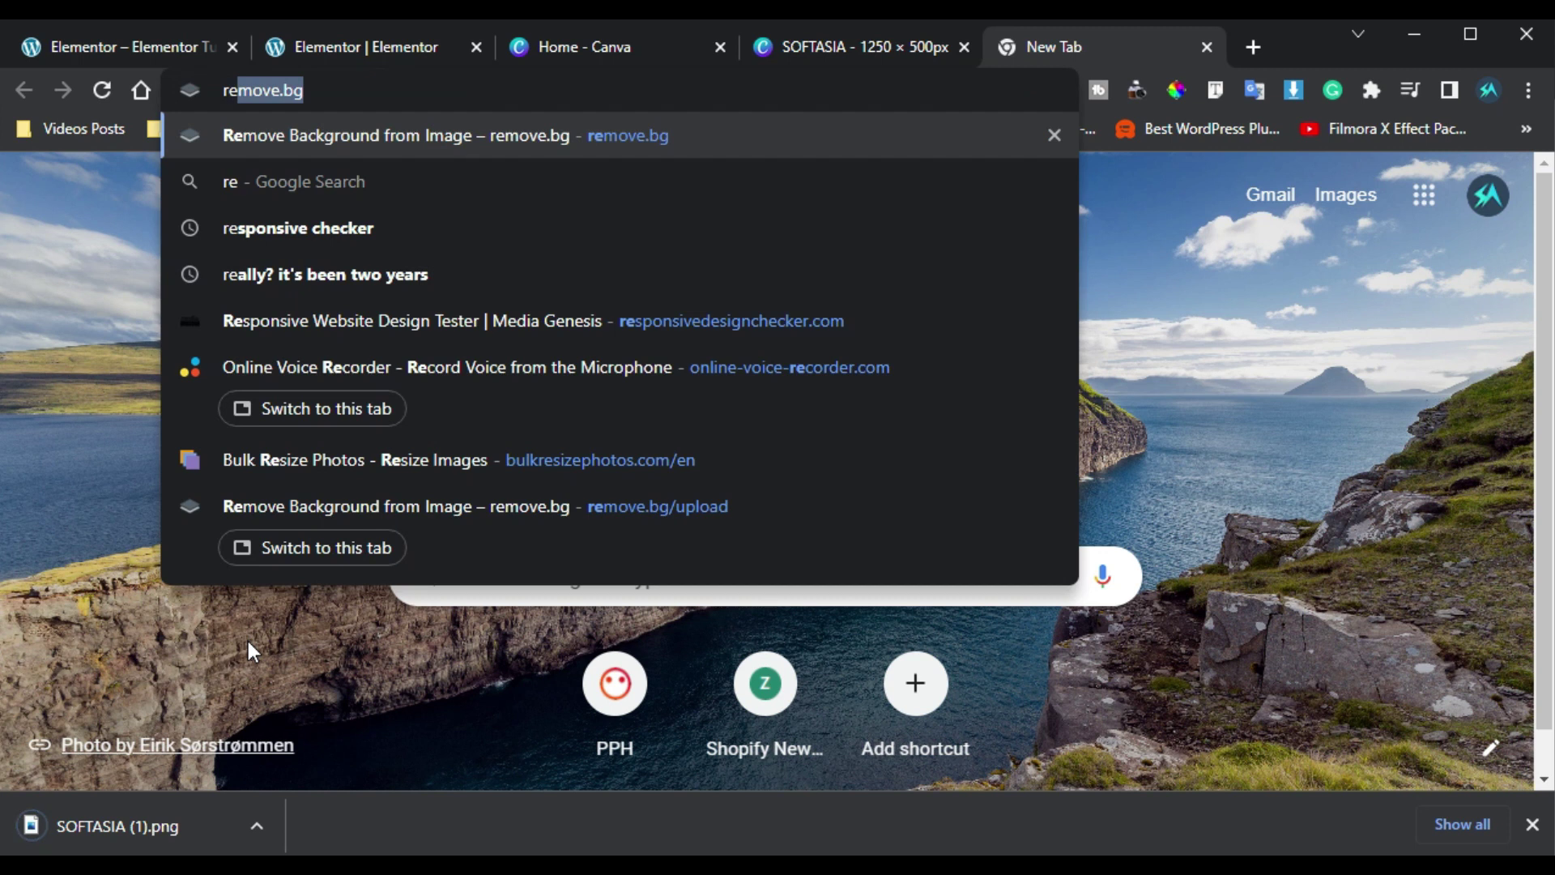
Step: Load remove.bg, drop SOFTASIA (1).png onto it, and download the background-free SOFTASIA image
key("Return")
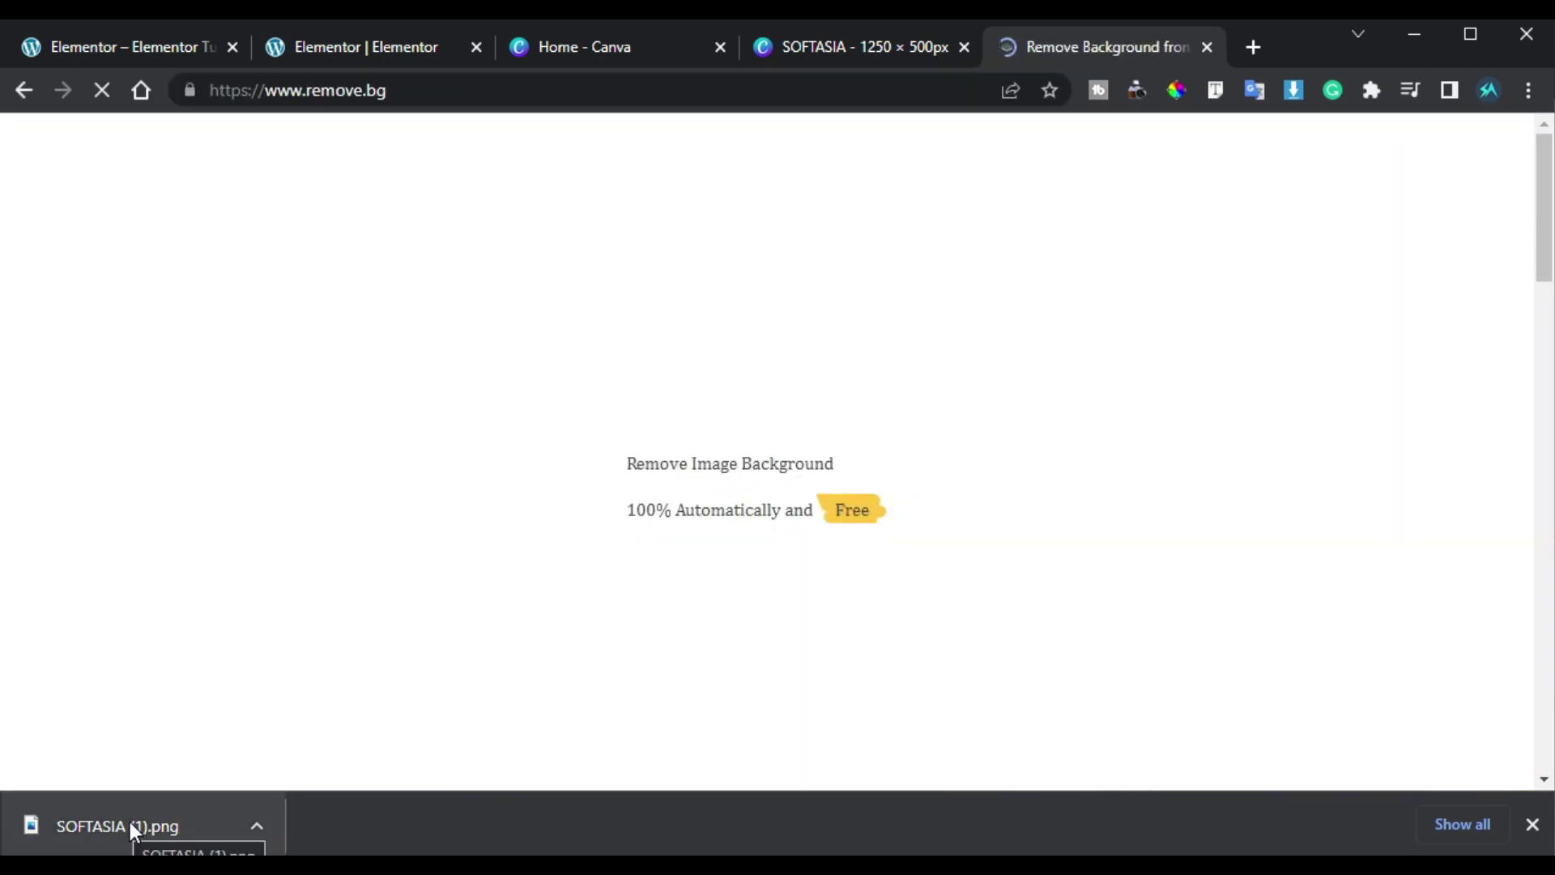
left_click_drag(134, 820, 770, 463)
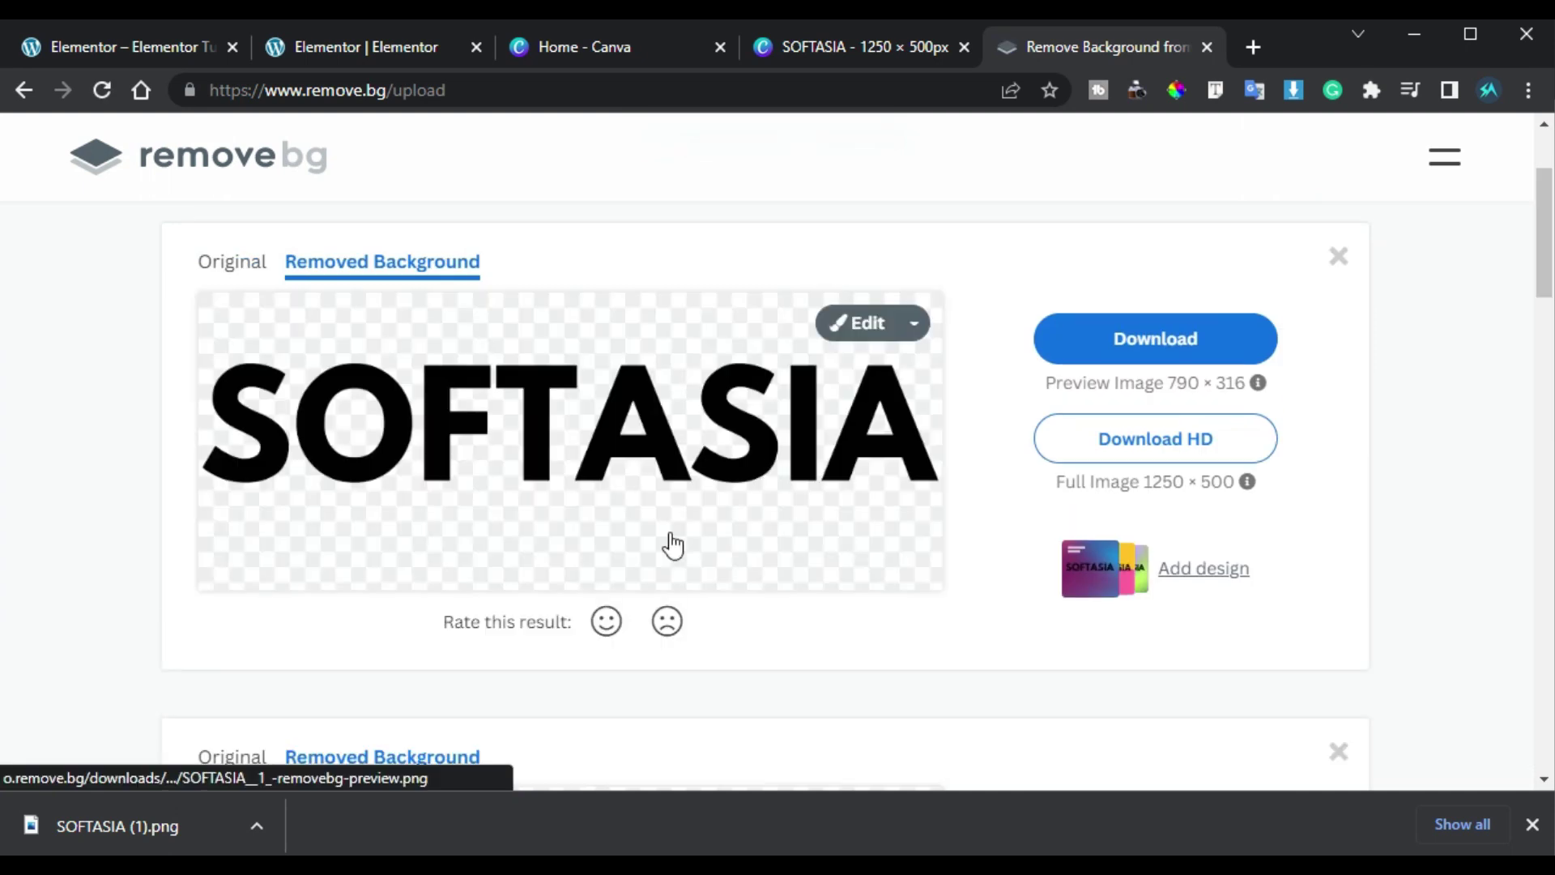
left_click(1147, 354)
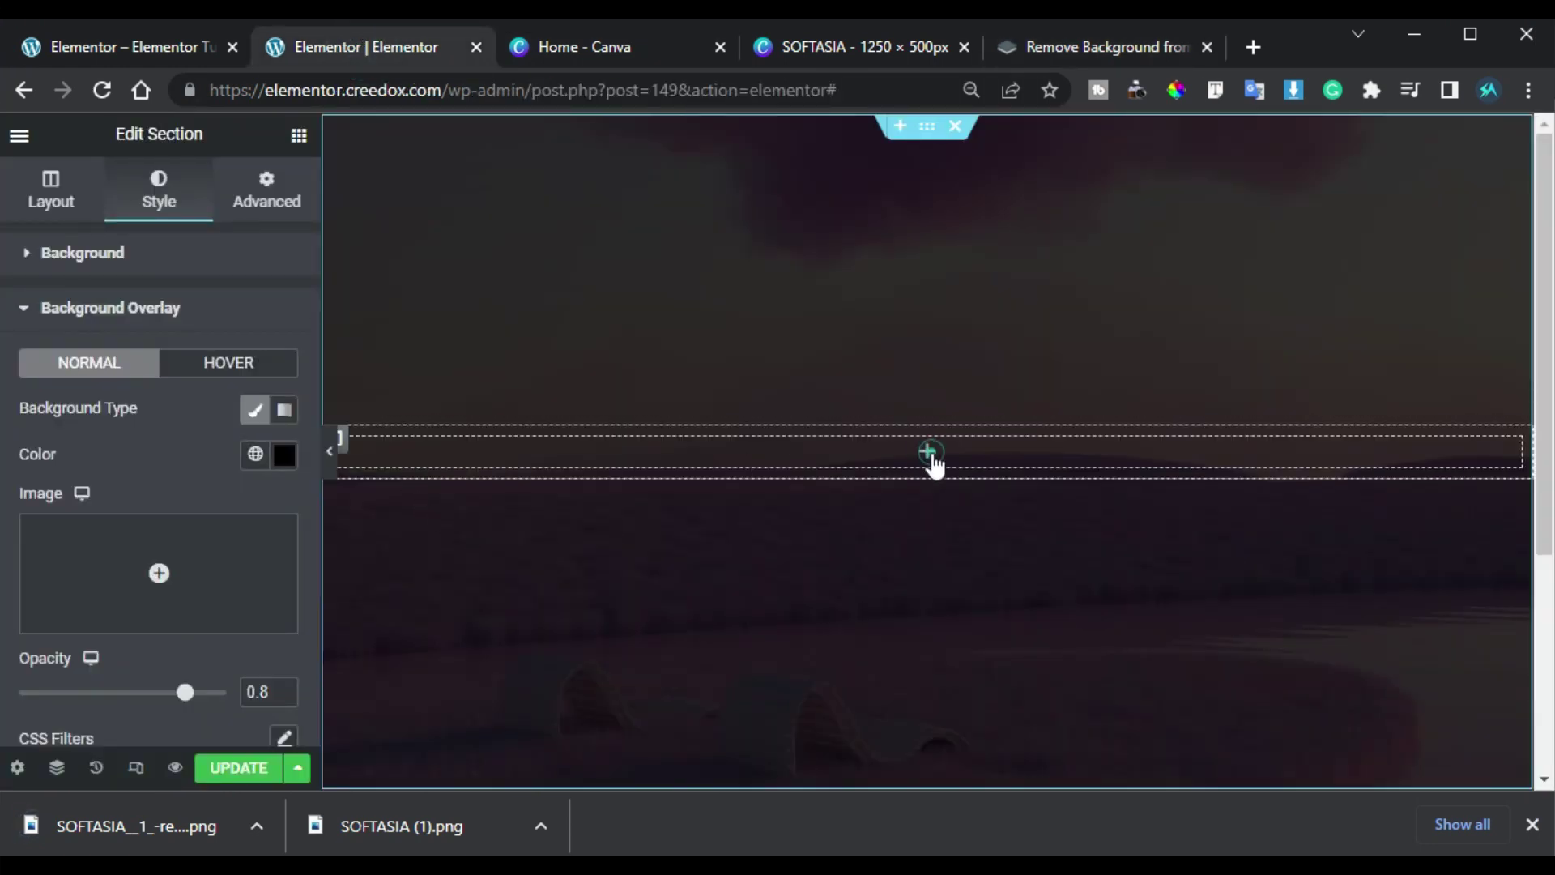
Step: Place a Video widget in the section and paste in the sun video's YouTube link
left_click(930, 453)
left_click_drag(80, 607, 819, 438)
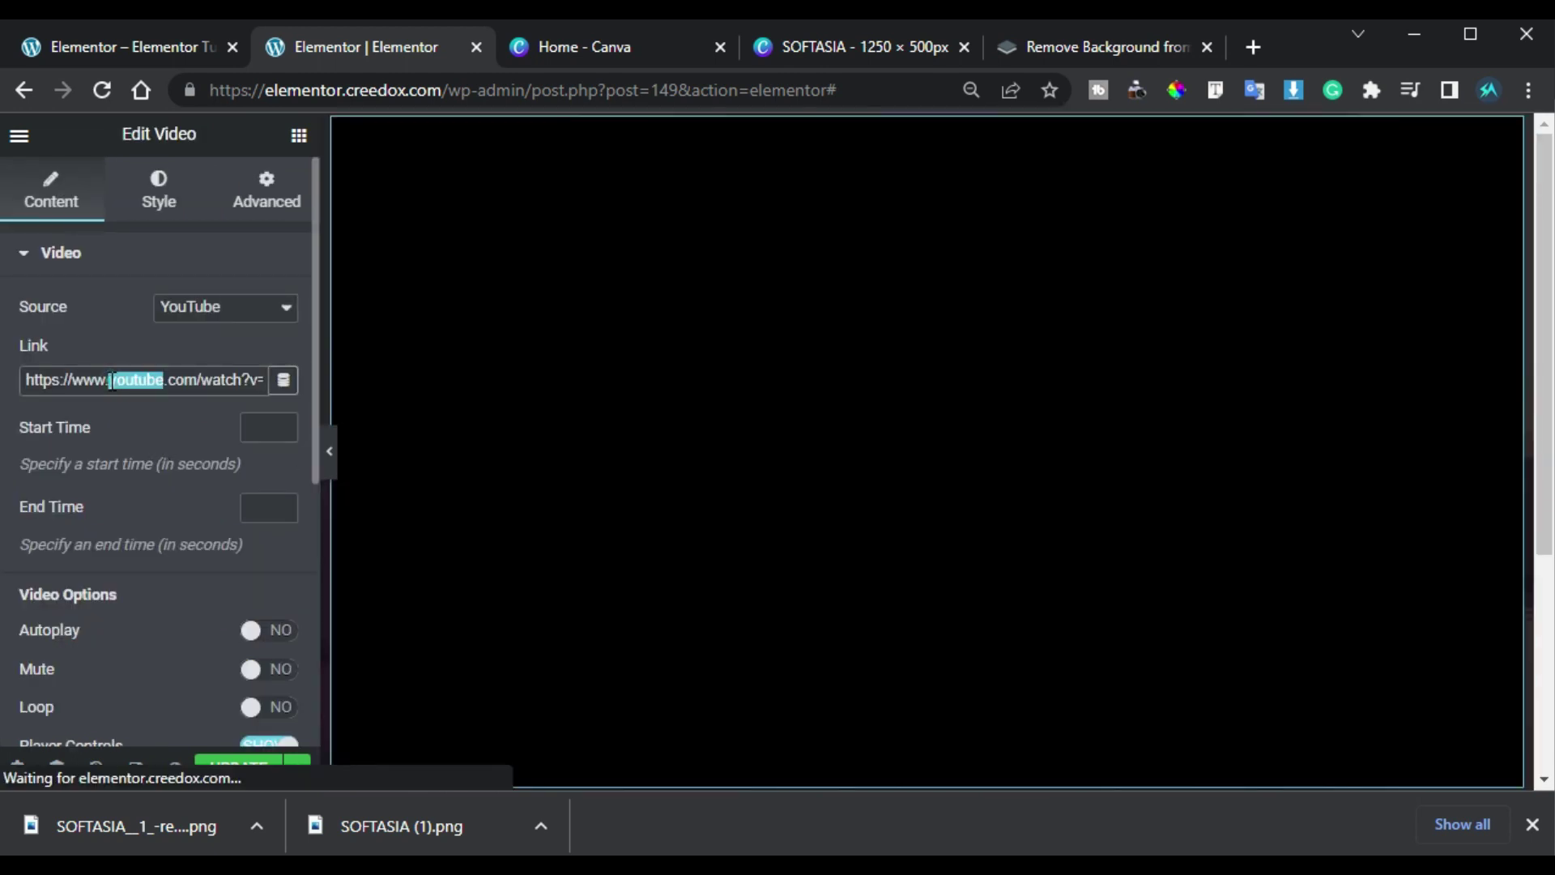
triple_click(111, 381)
type("https://www.youtube.com/watch?v=o8GnTWb5vNE")
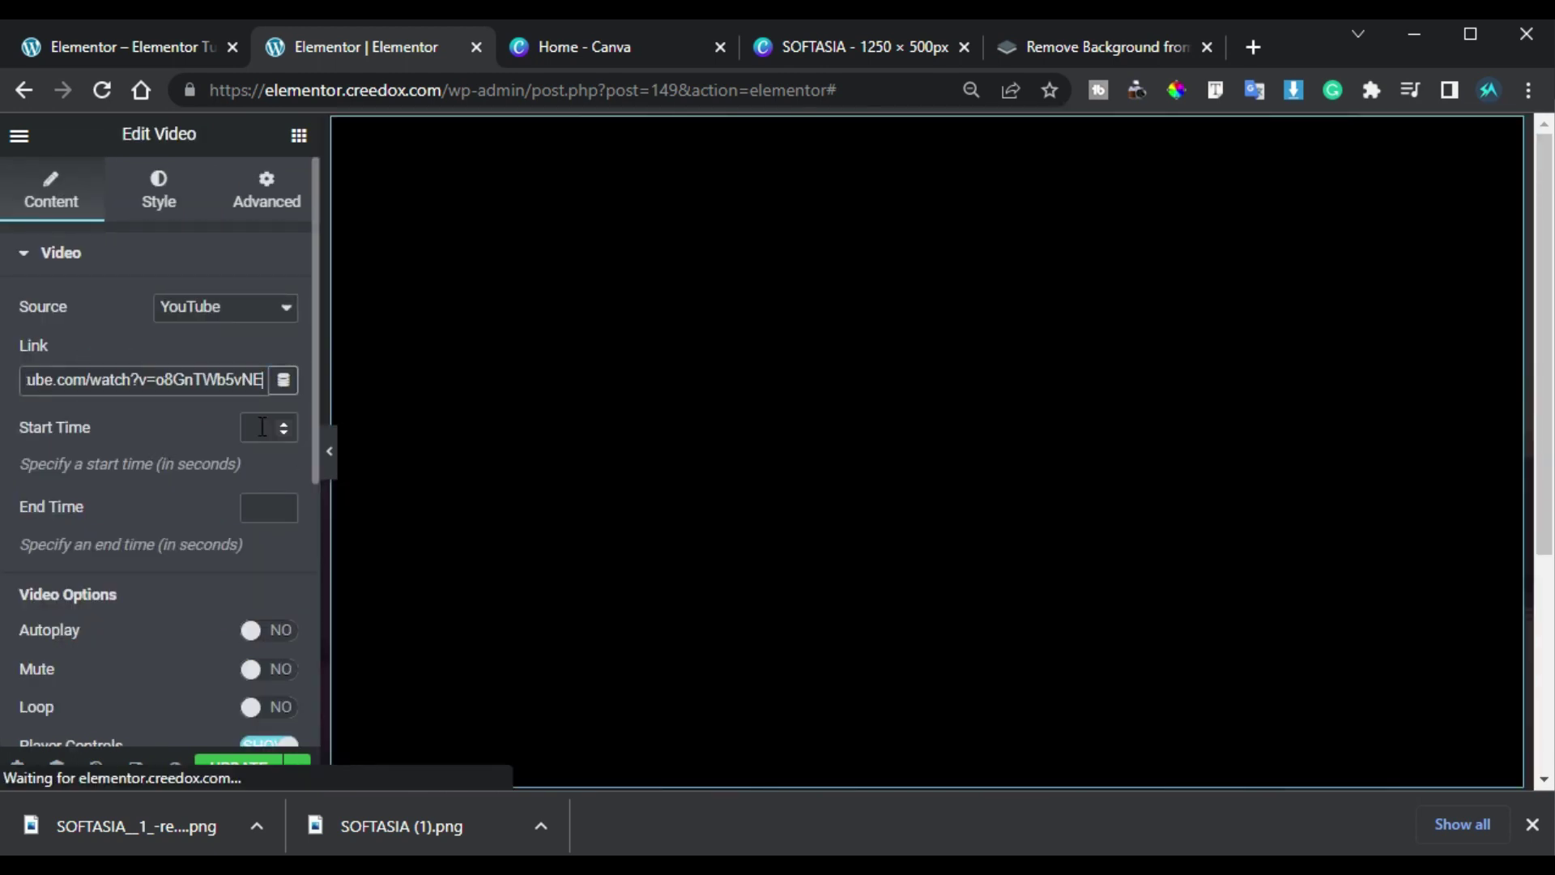
Step: Set the video to start at 250 s, autoplay, mute and loop, with player controls off
left_click(261, 427)
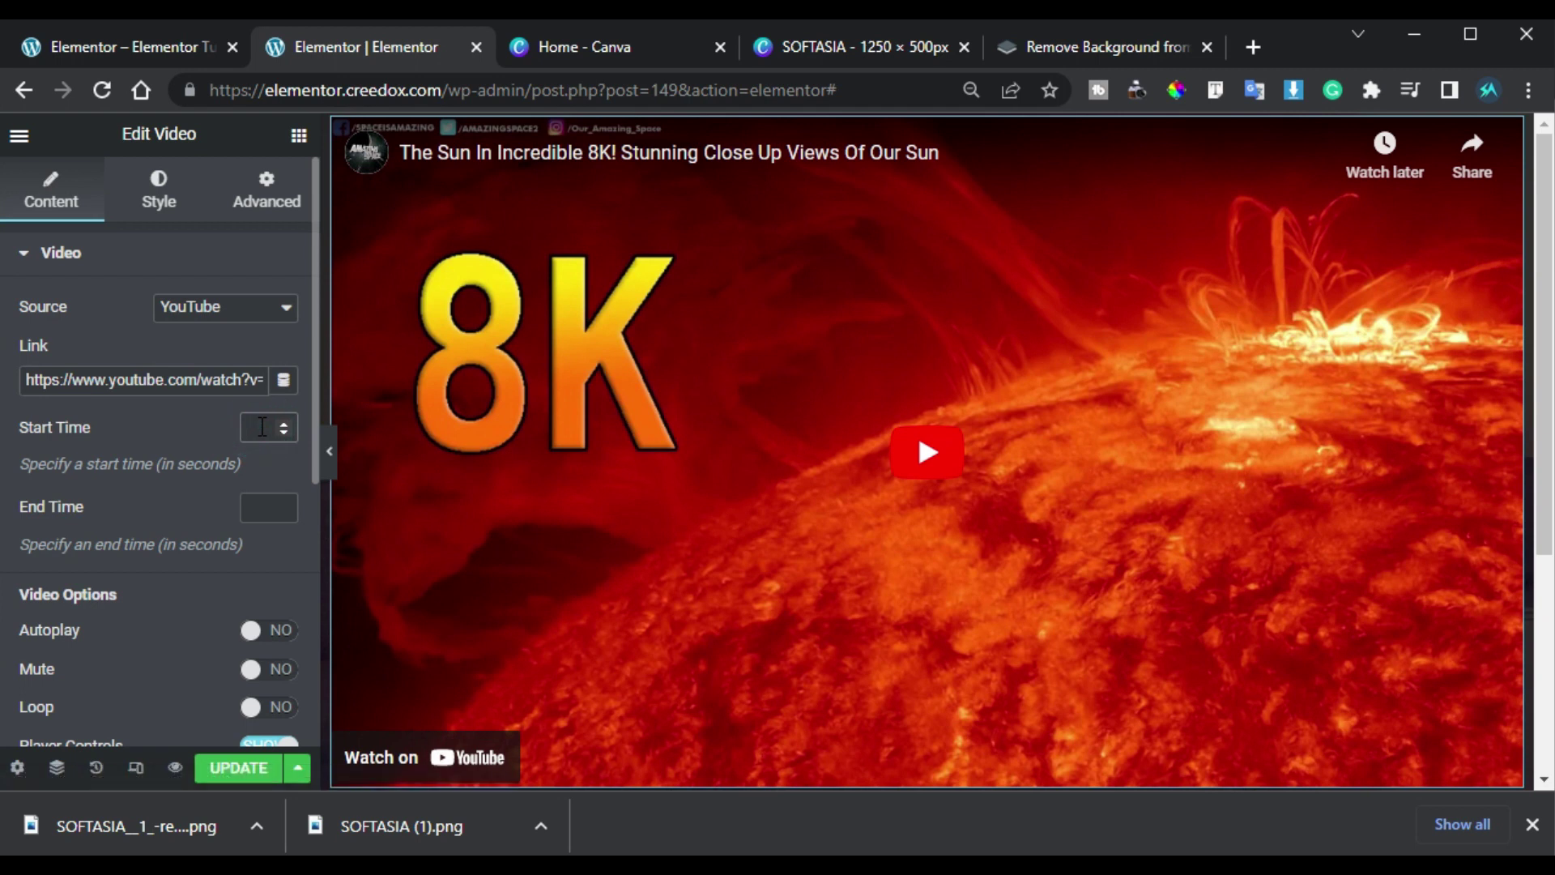
type("2")
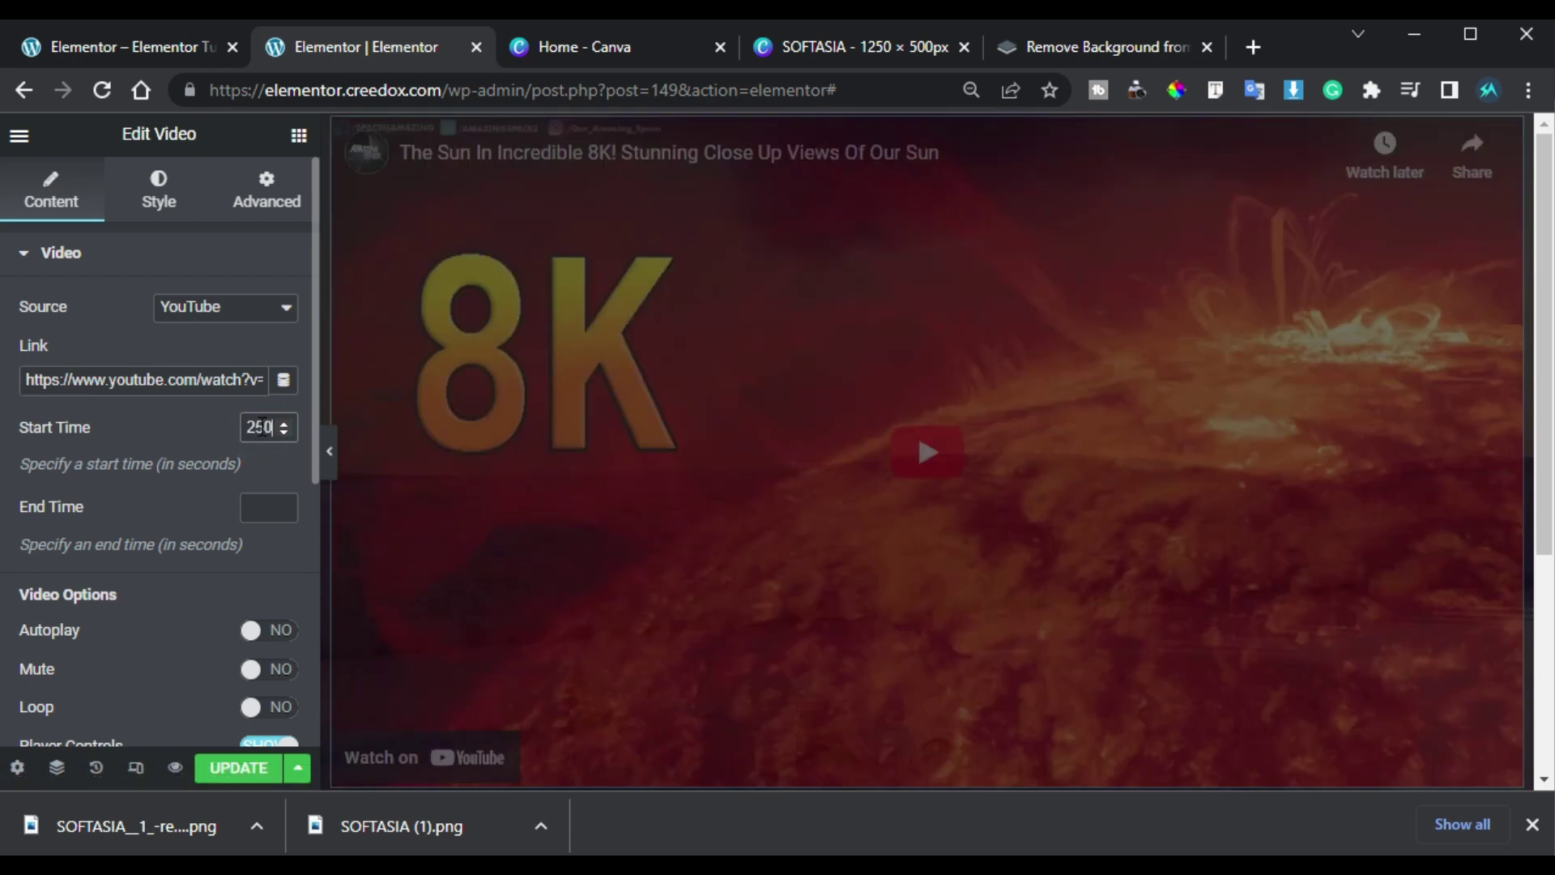
type("50")
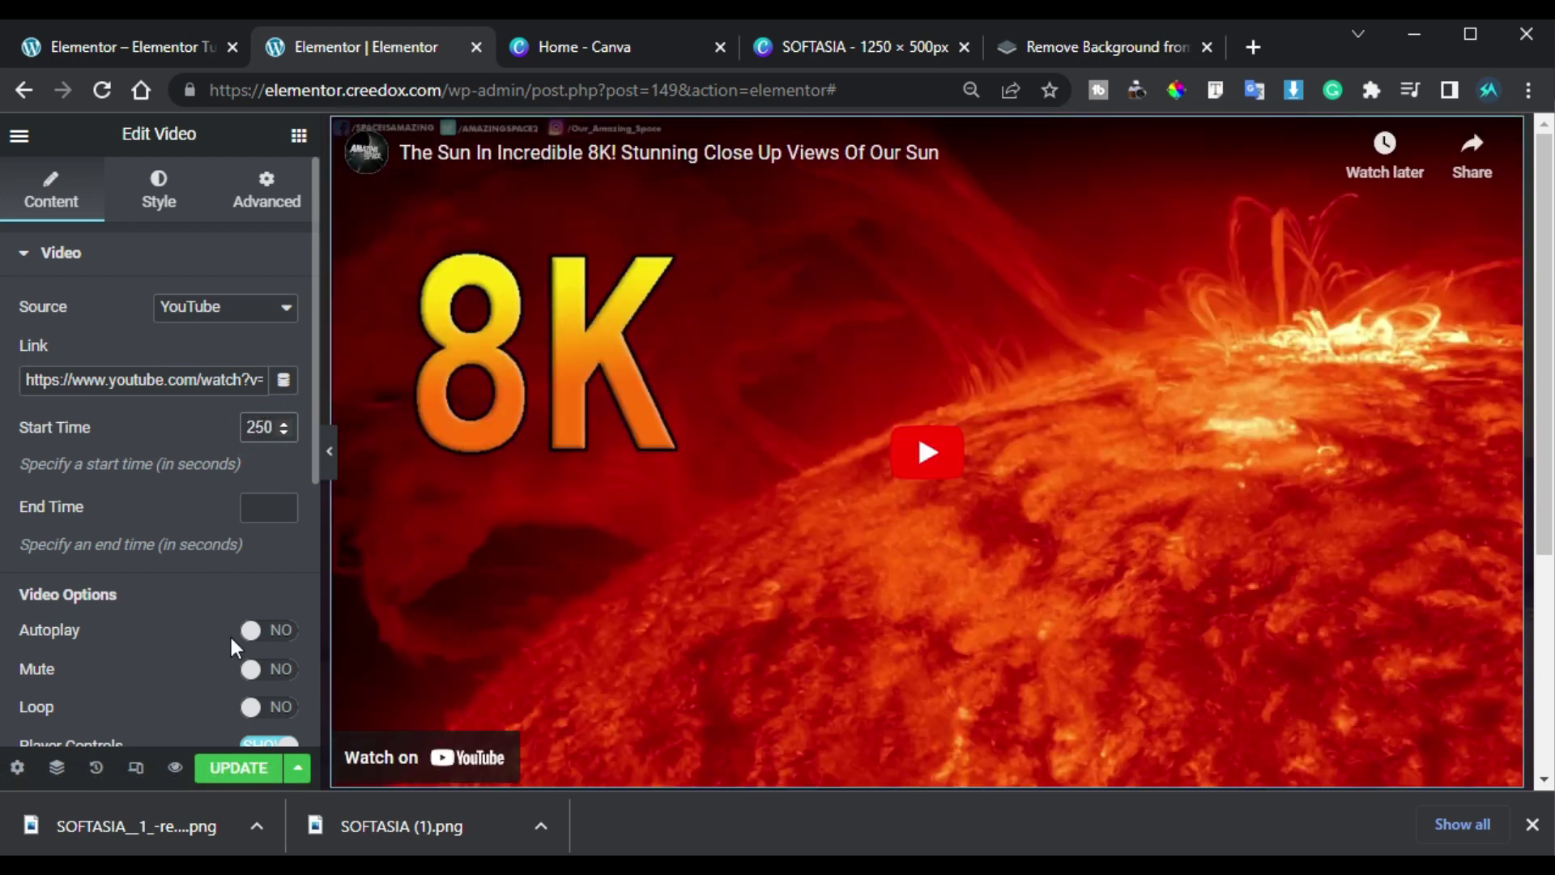
left_click(253, 631)
scroll(196, 572, "down", 2)
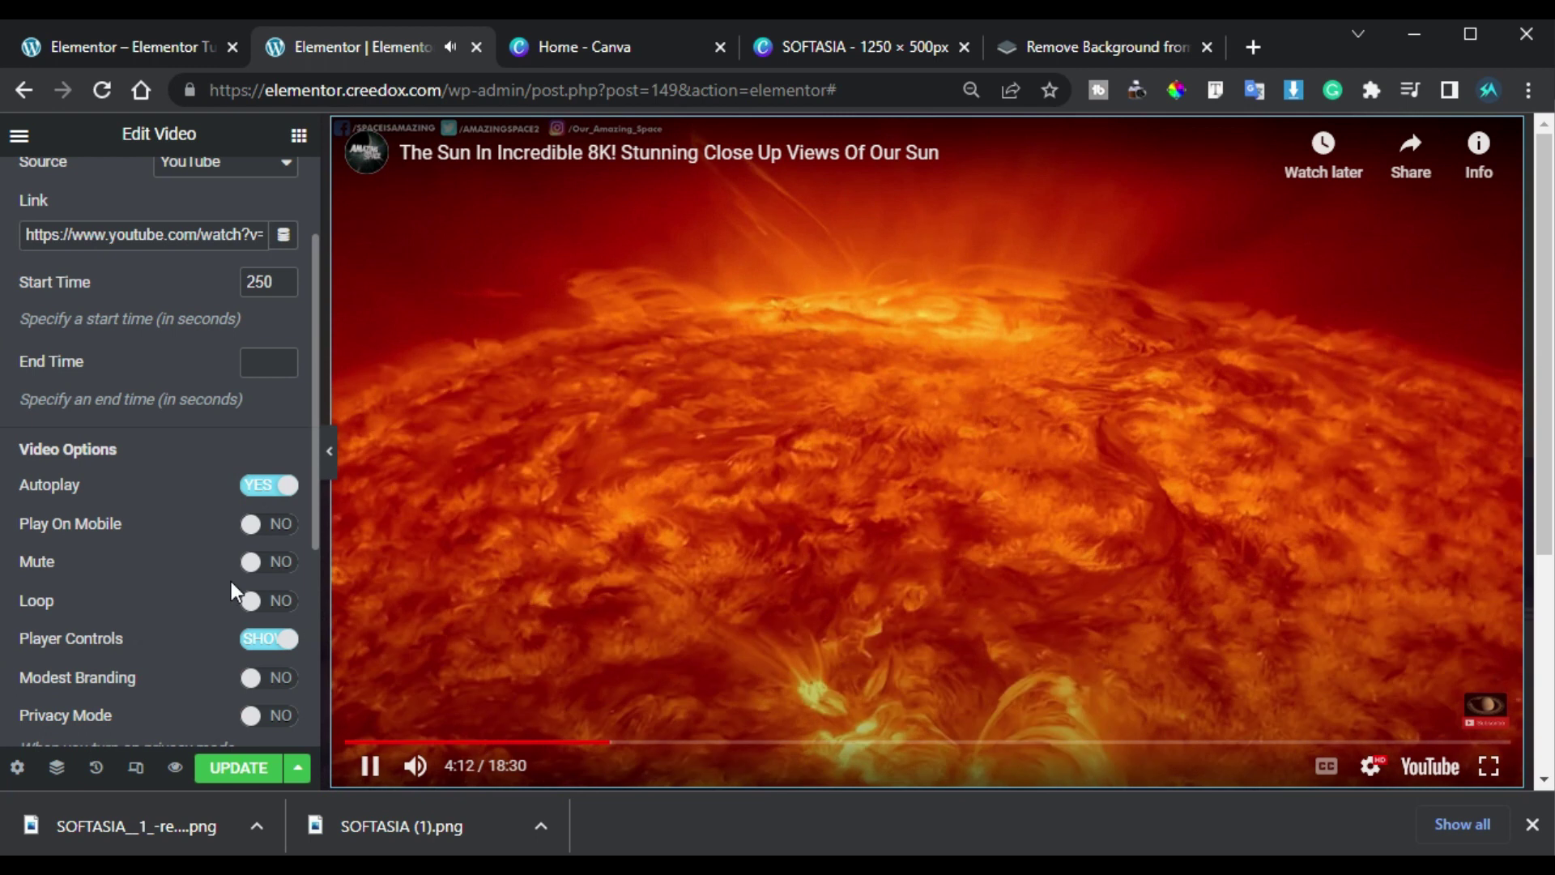
left_click(254, 564)
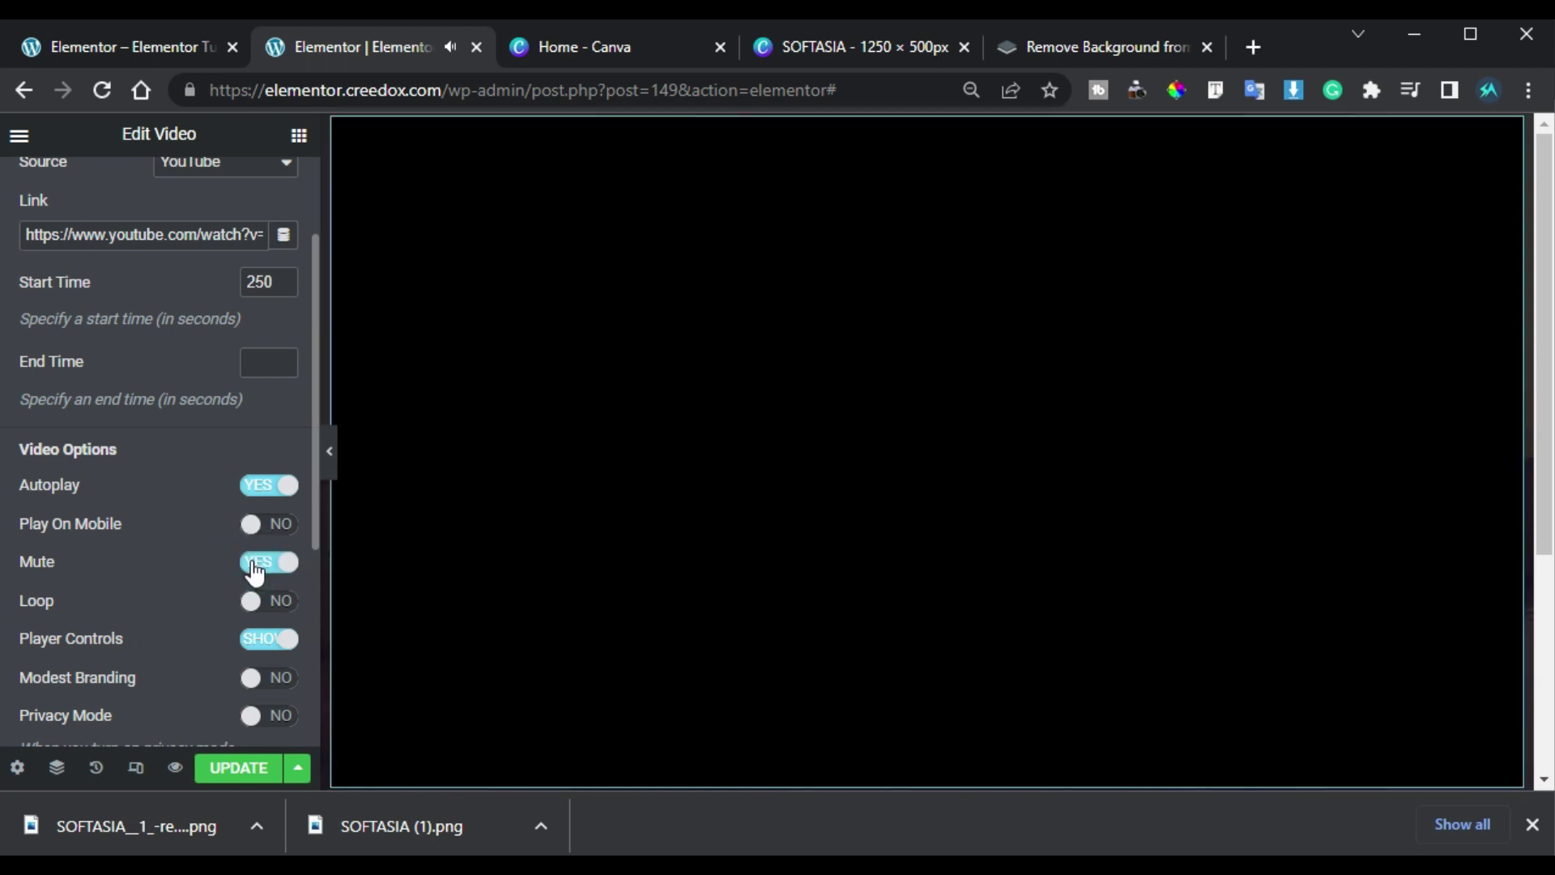
left_click(268, 640)
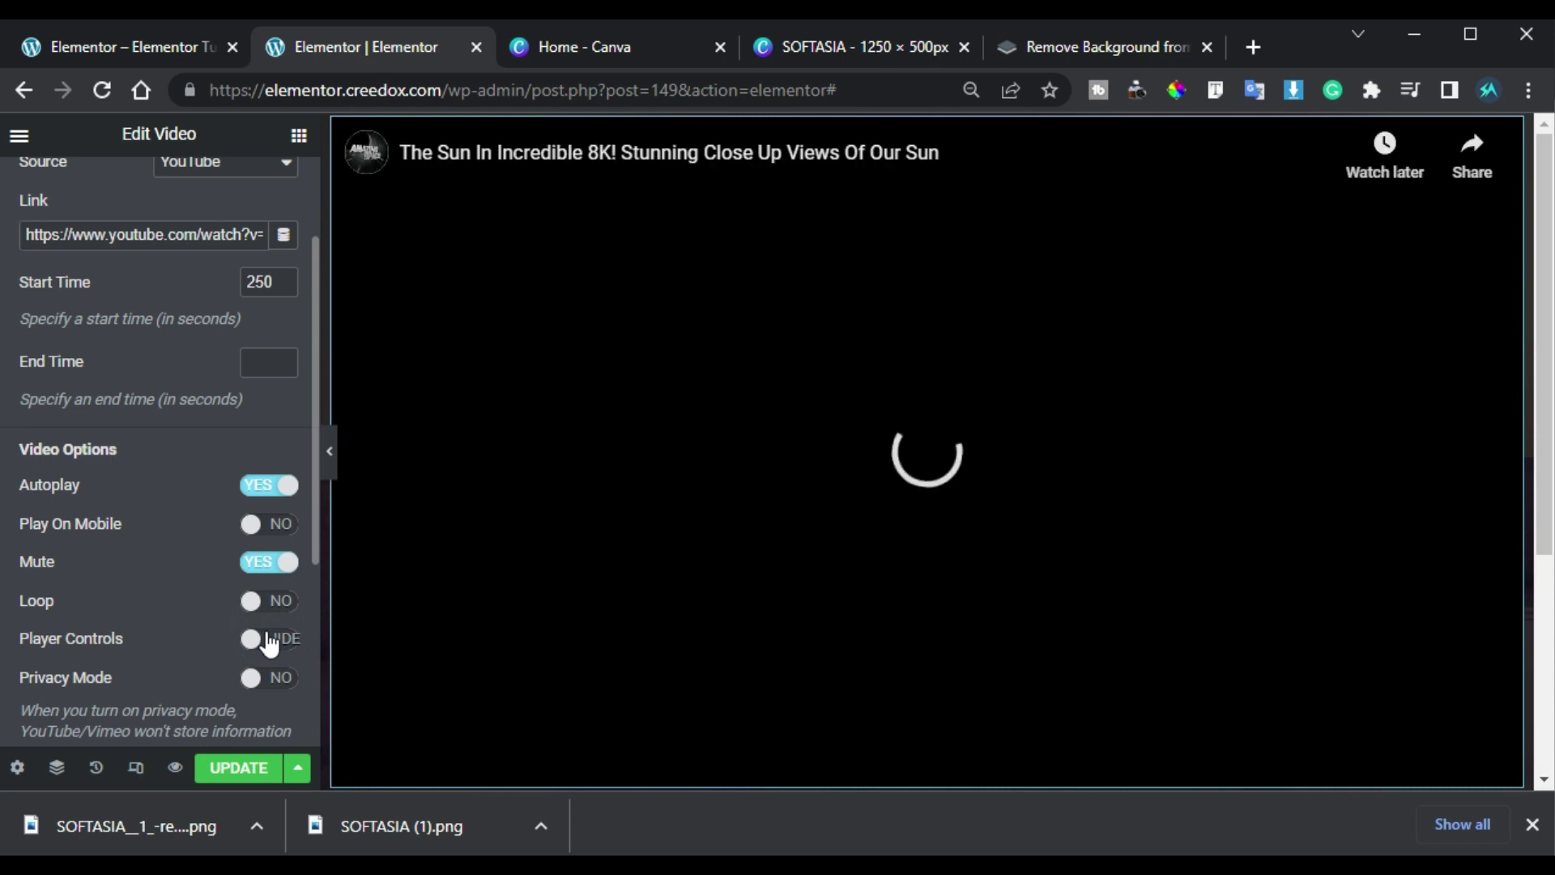
left_click(269, 601)
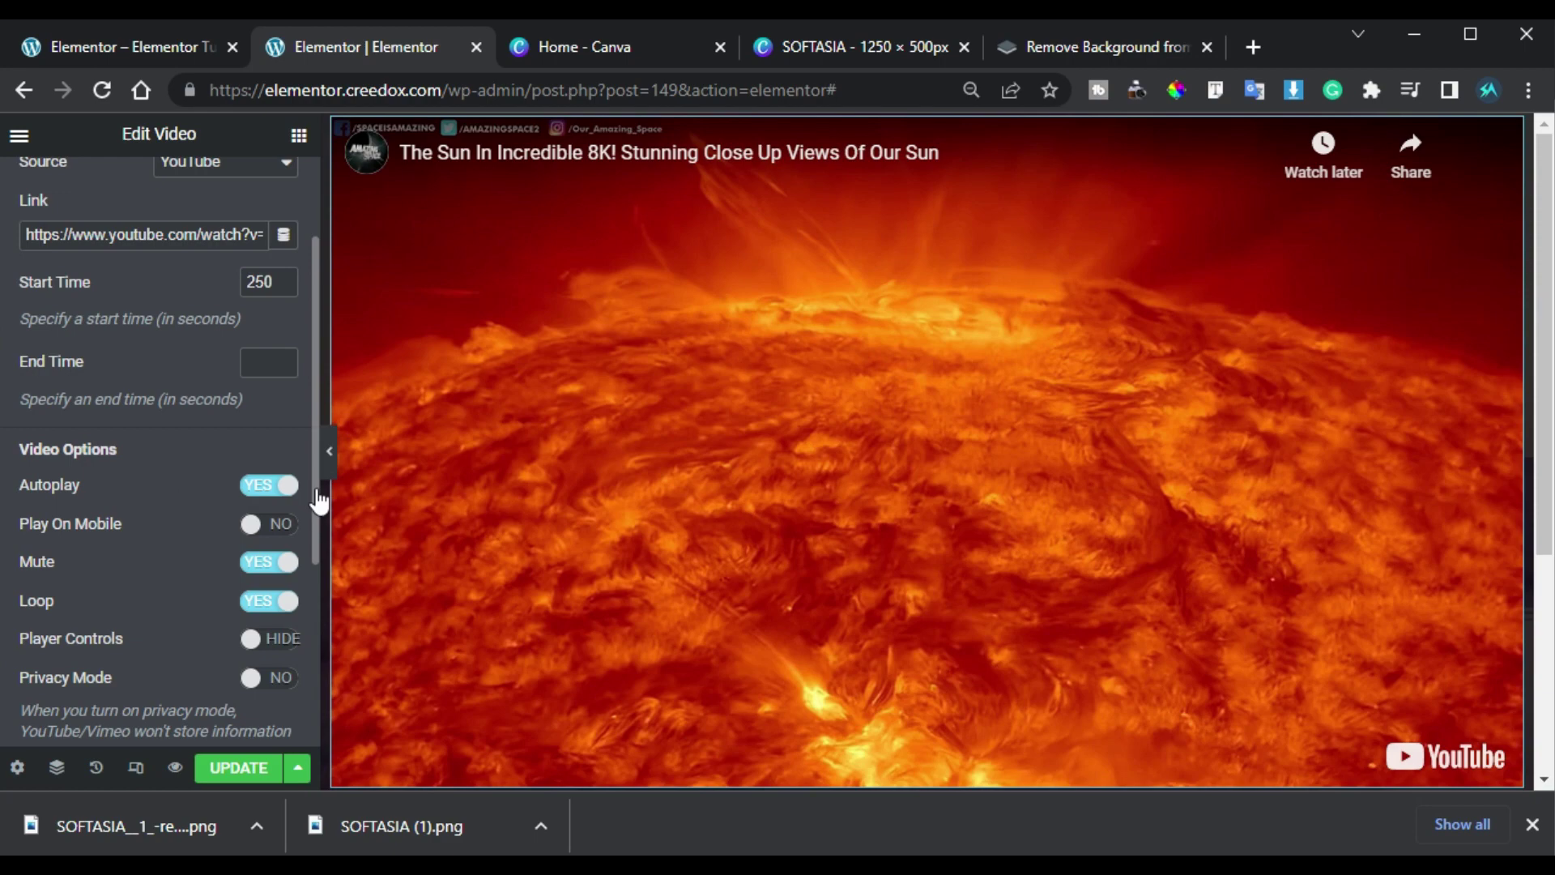
scroll(180, 552, "up", 2)
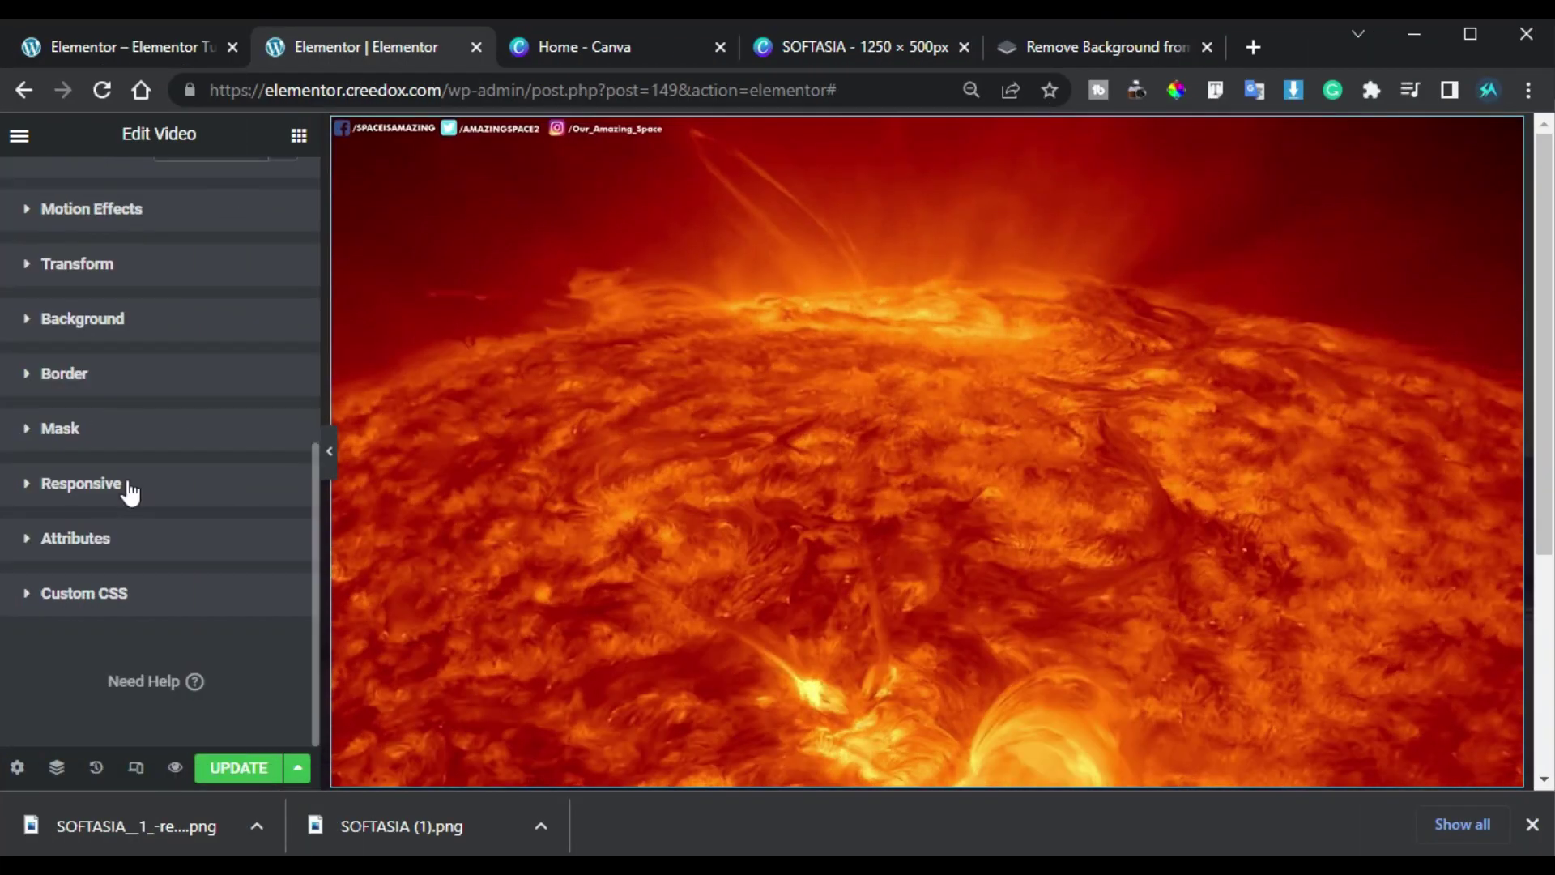
Step: Turn on the video's mask with a Custom shape using the transparent SOFTASIA image
left_click(97, 434)
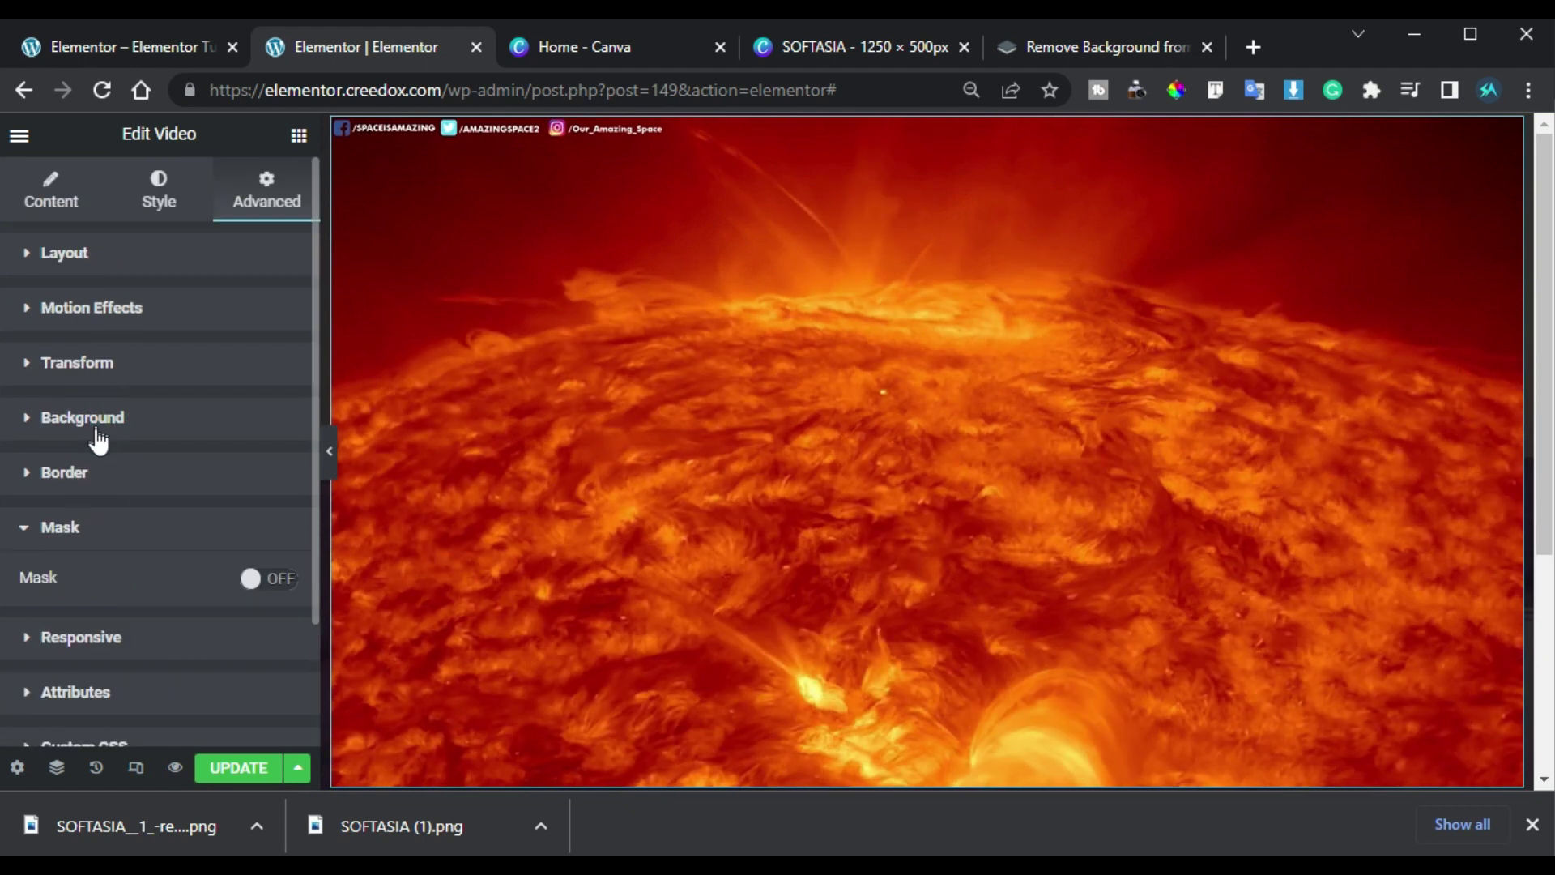
left_click(258, 580)
scroll(176, 527, "down", 2)
left_click(185, 486)
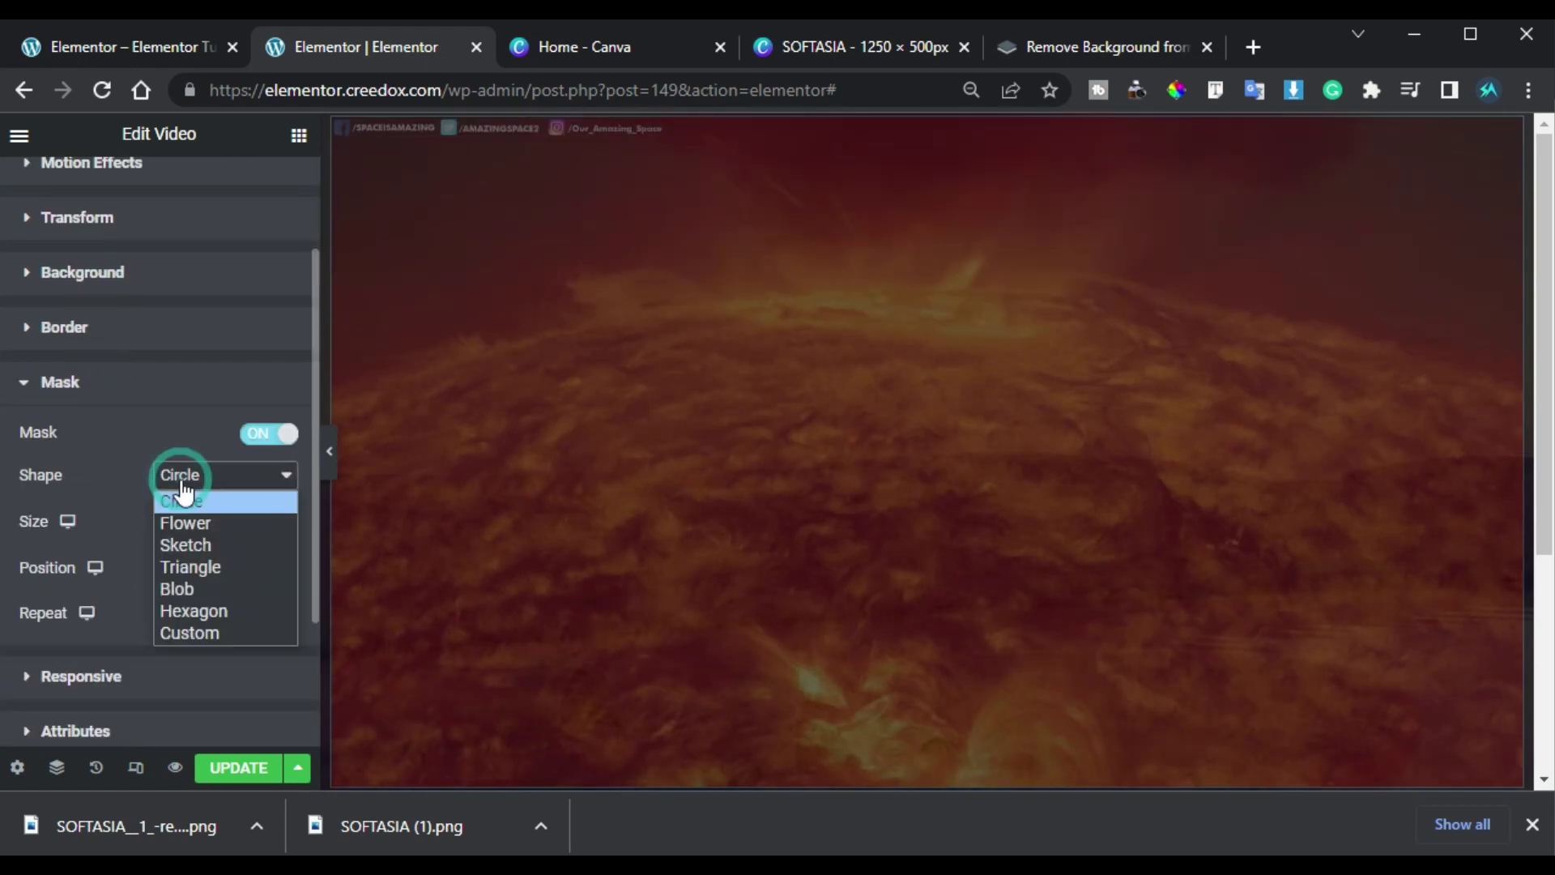
left_click(253, 629)
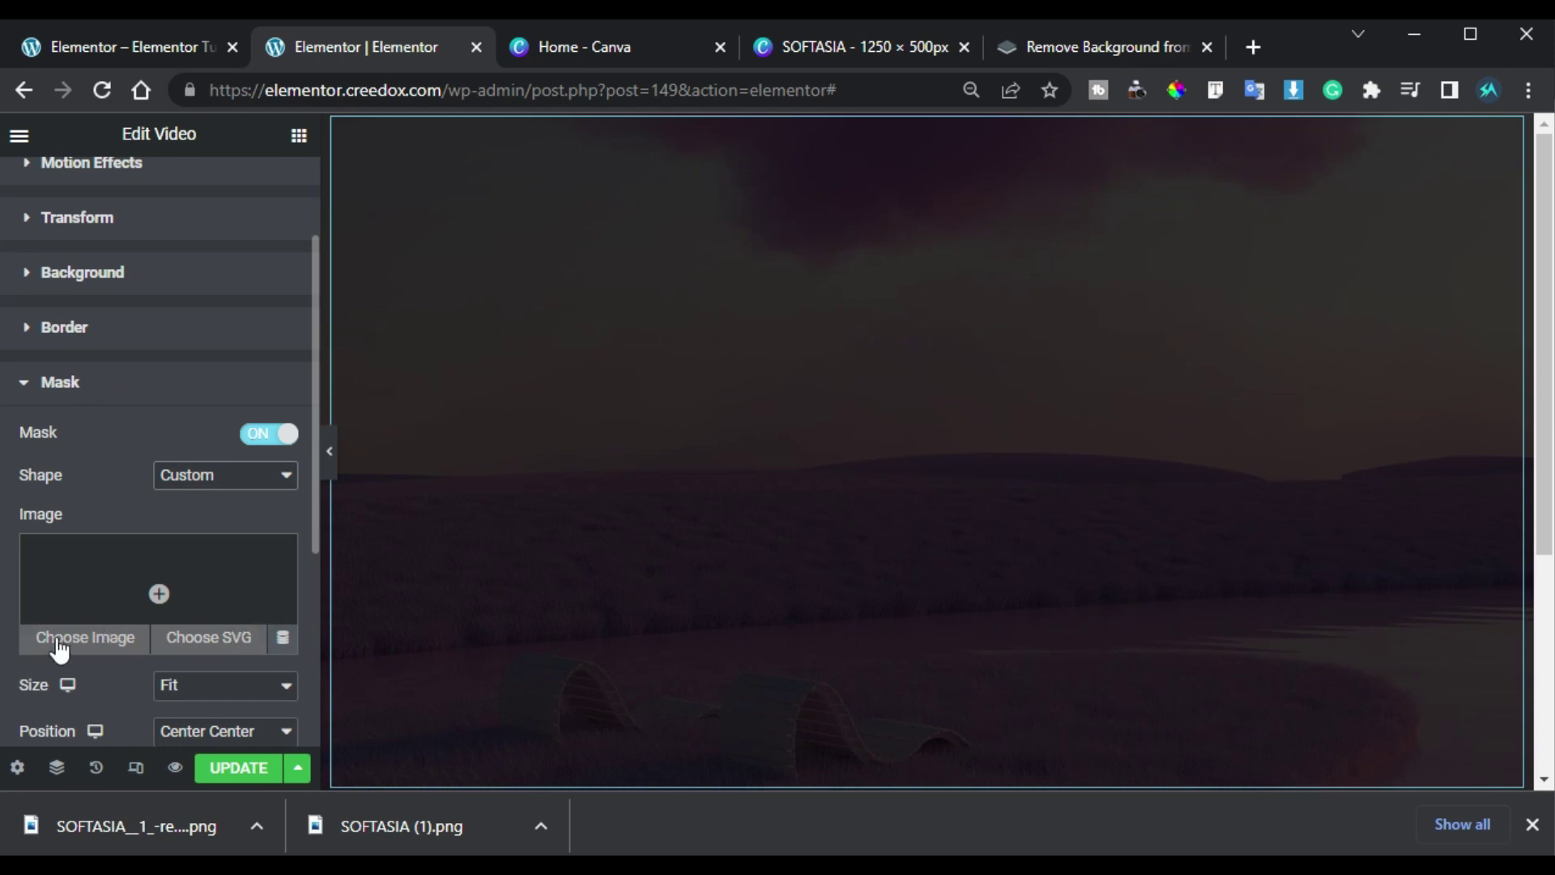
left_click(65, 640)
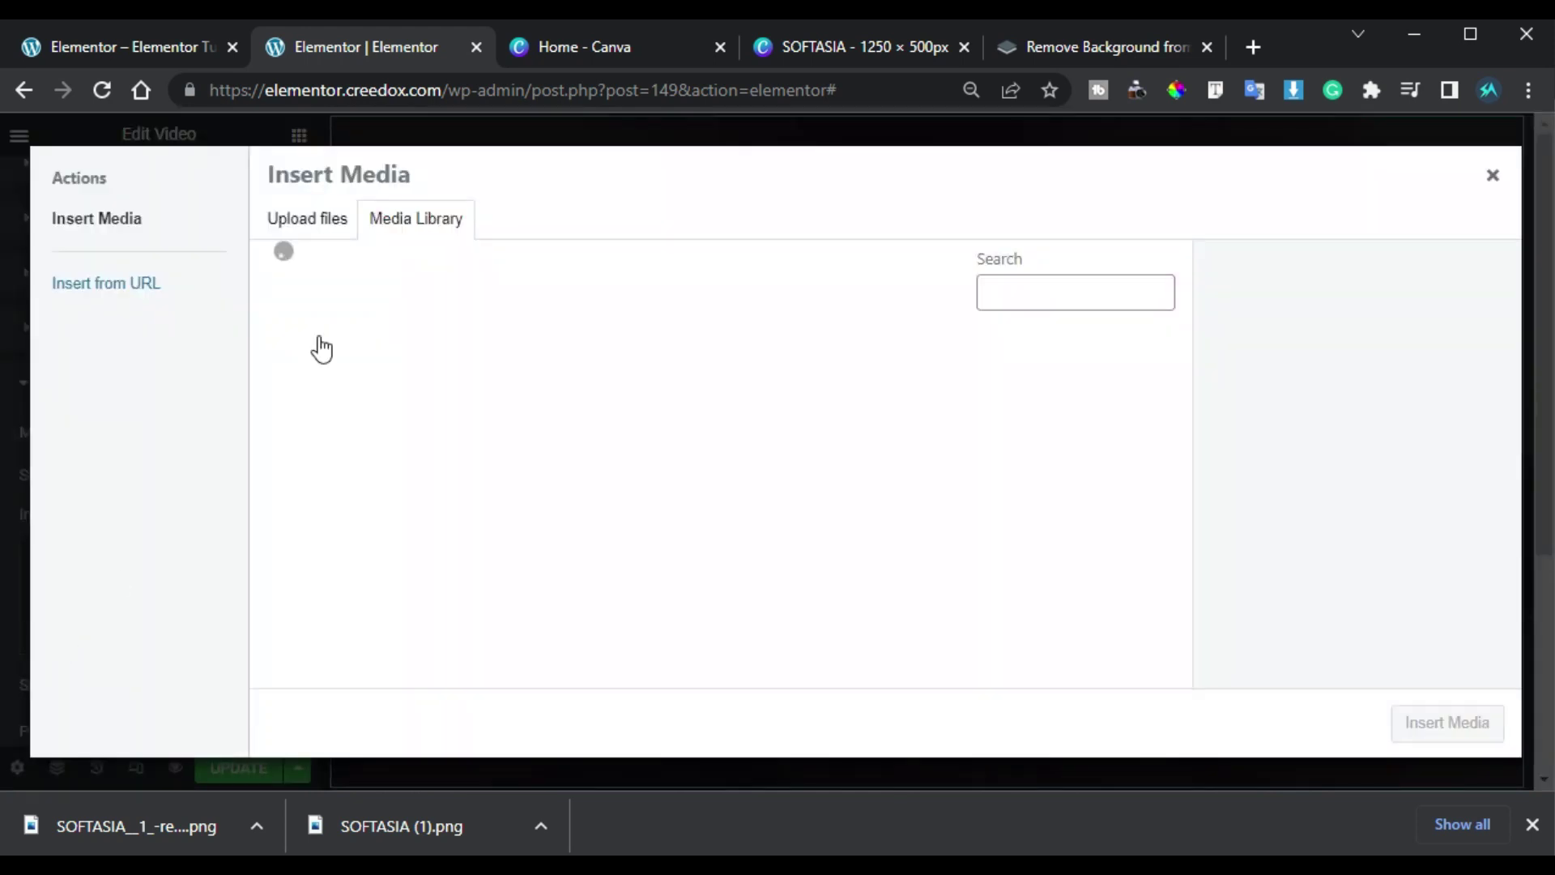
left_click(327, 415)
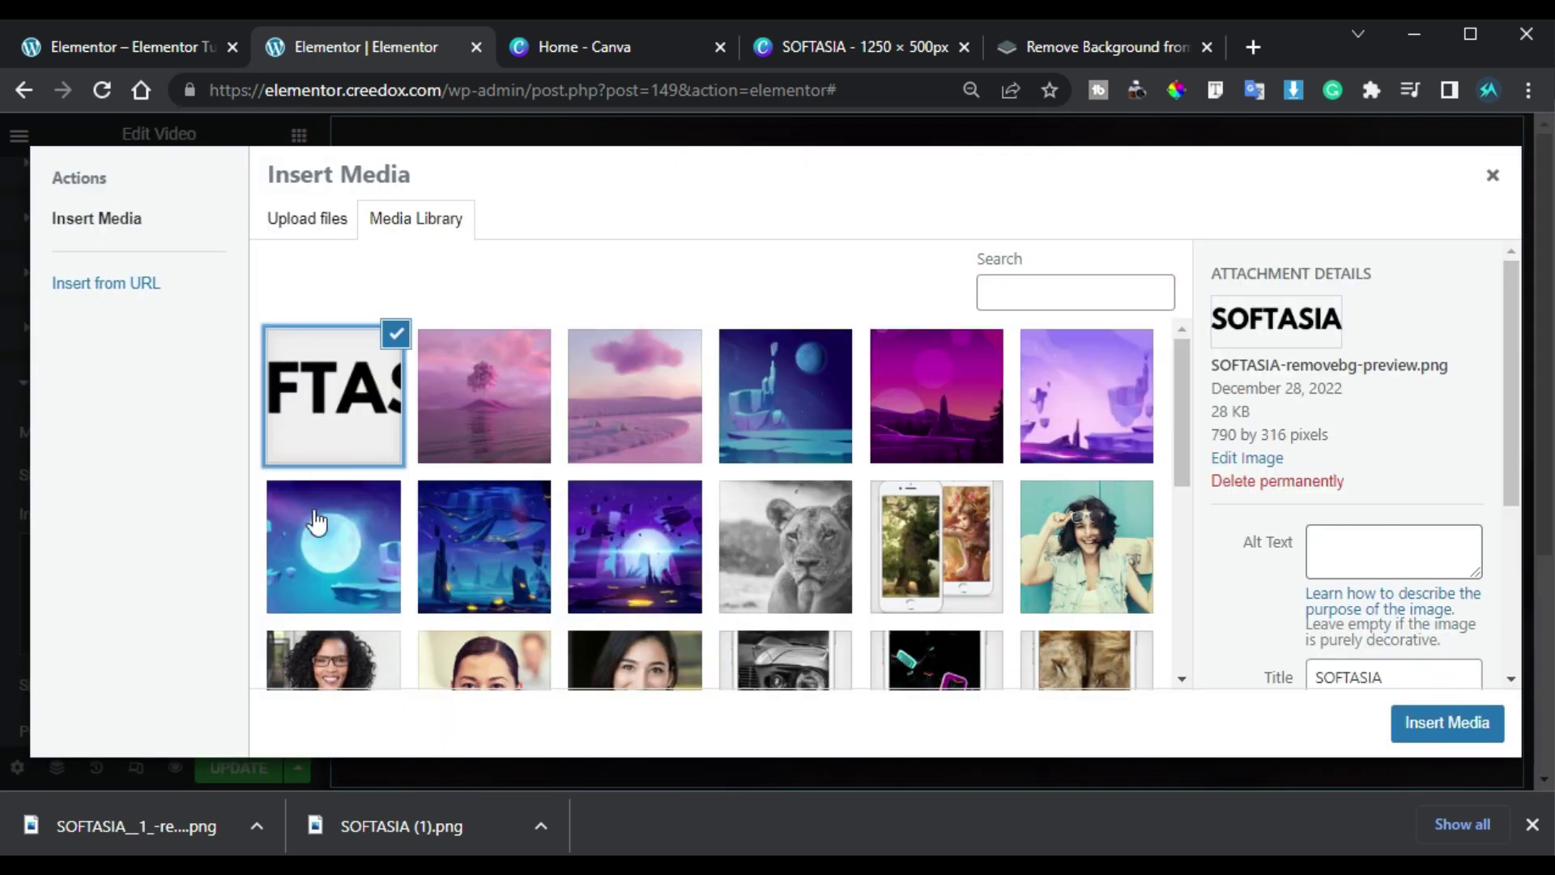
left_click(1448, 722)
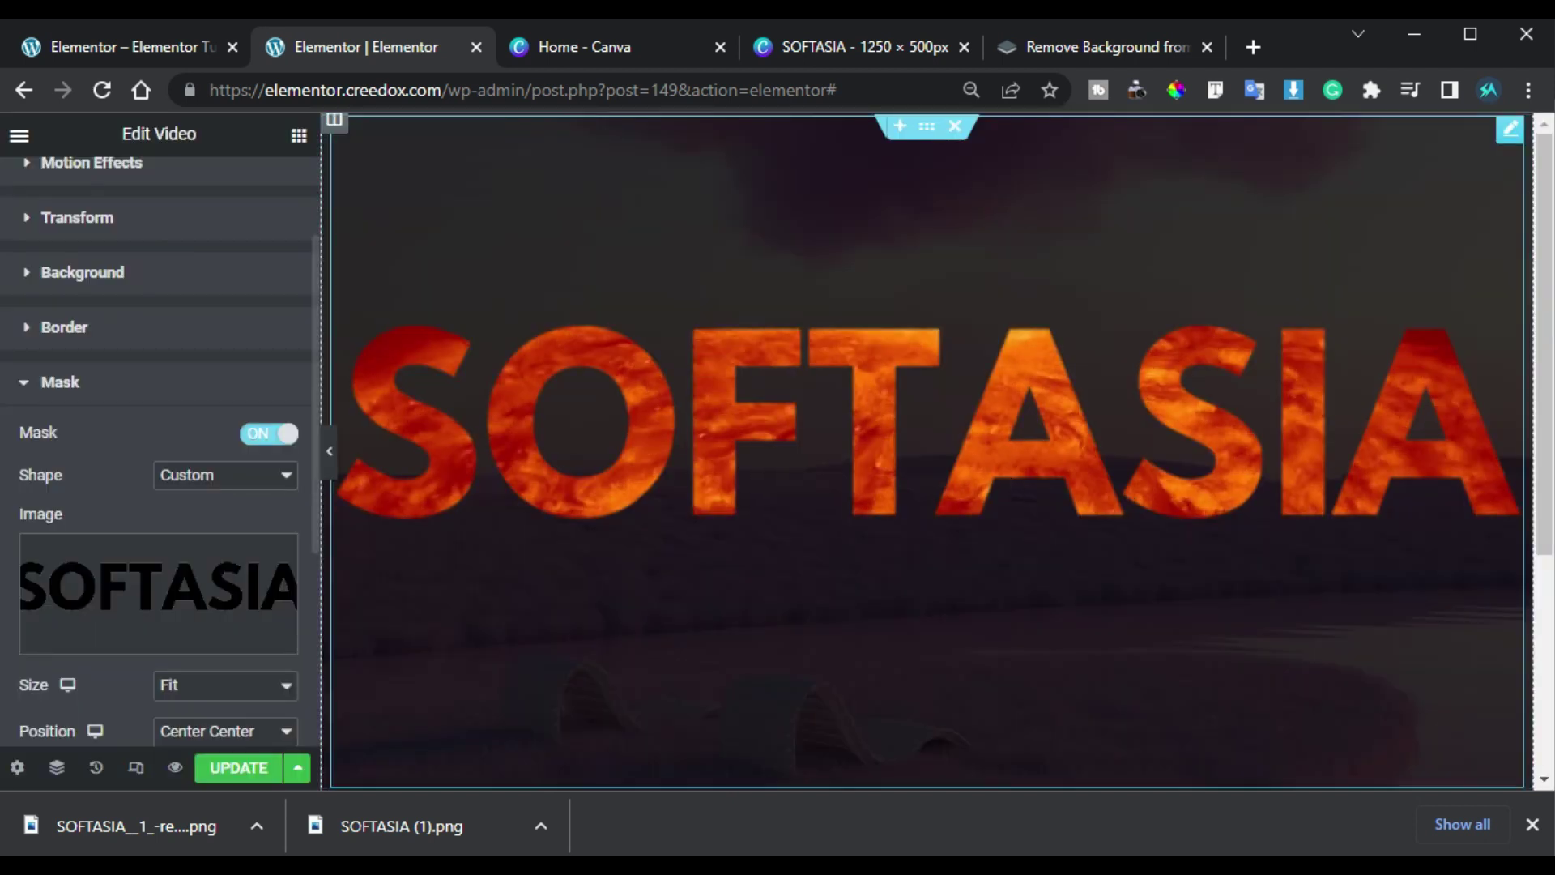
Step: Set the mask size to Custom and scale the SOFTASIA lettering to about 82%
scroll(235, 462, "down", 4)
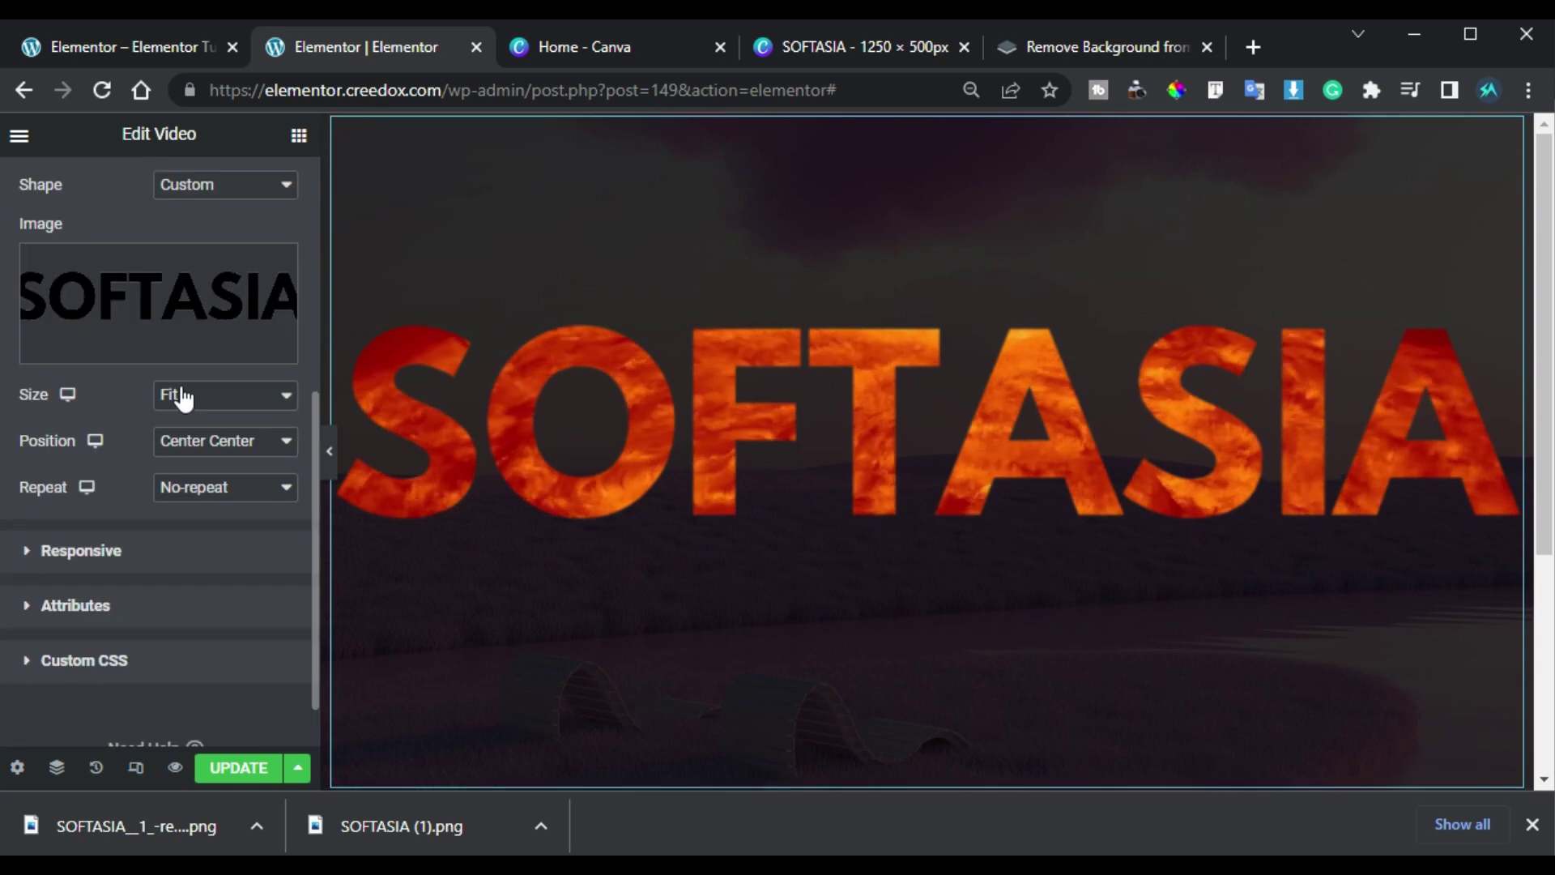
left_click(184, 396)
left_click(211, 454)
left_click_drag(274, 466, 245, 467)
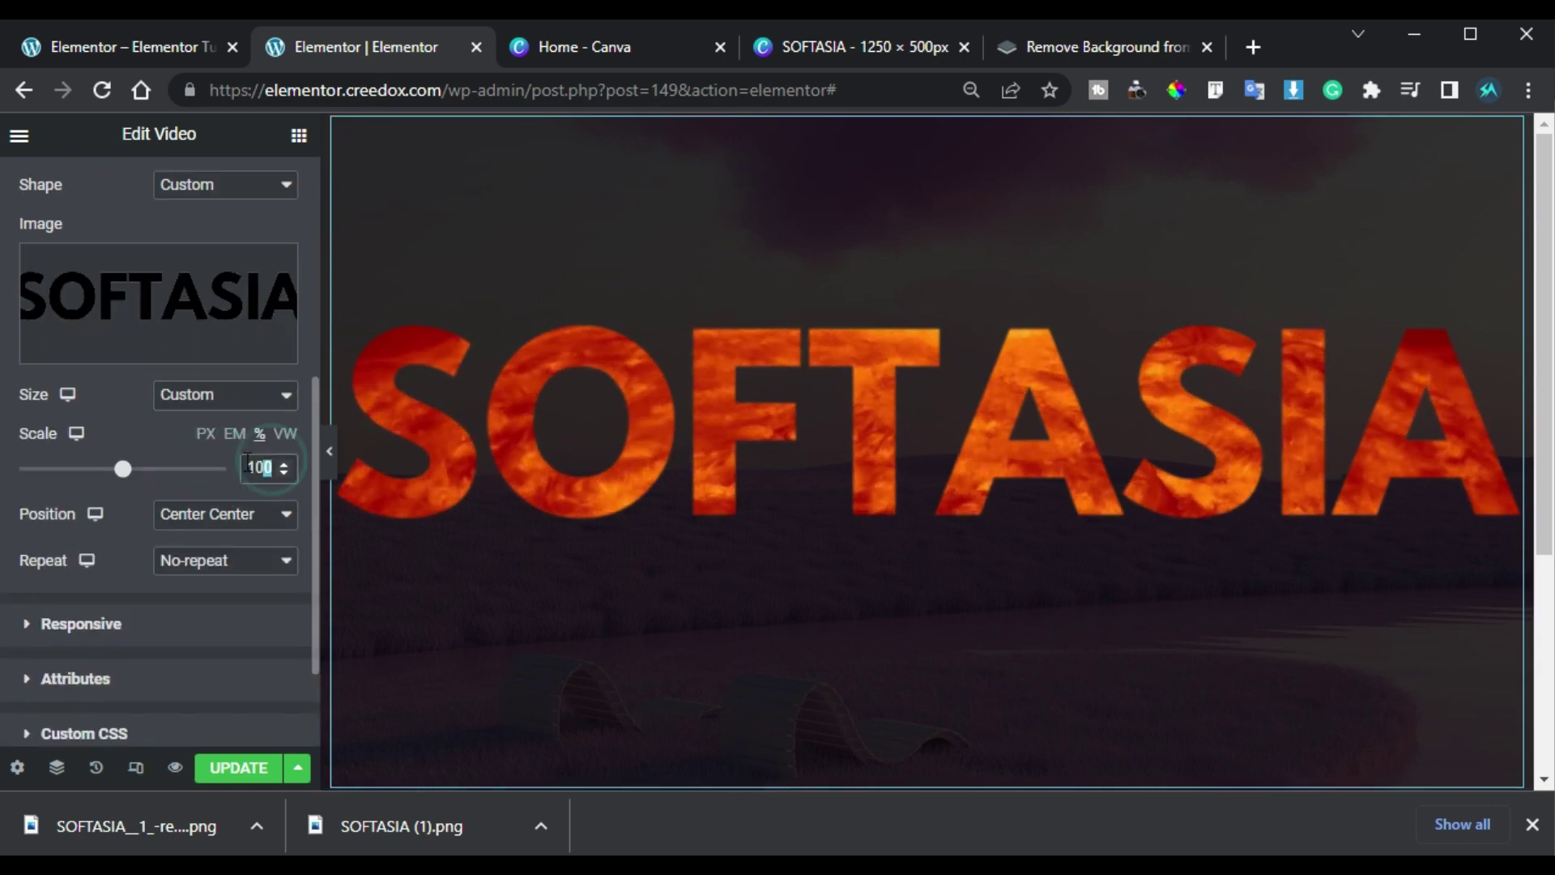
type("75")
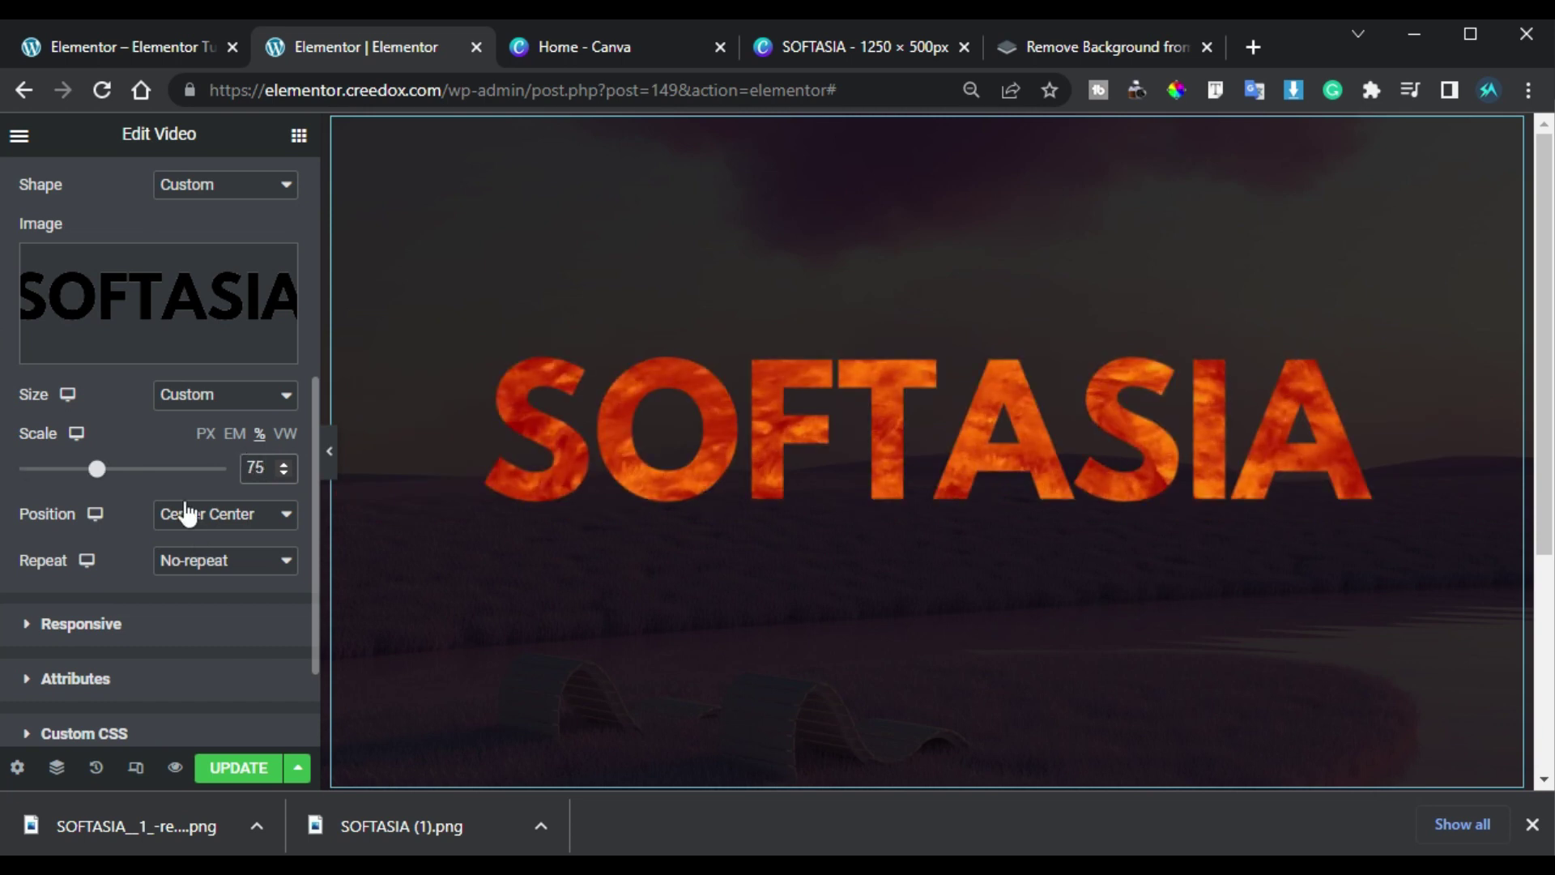
mouse_move(98, 468)
left_mouse_down()
mouse_move(116, 470)
mouse_move(110, 494)
left_mouse_up()
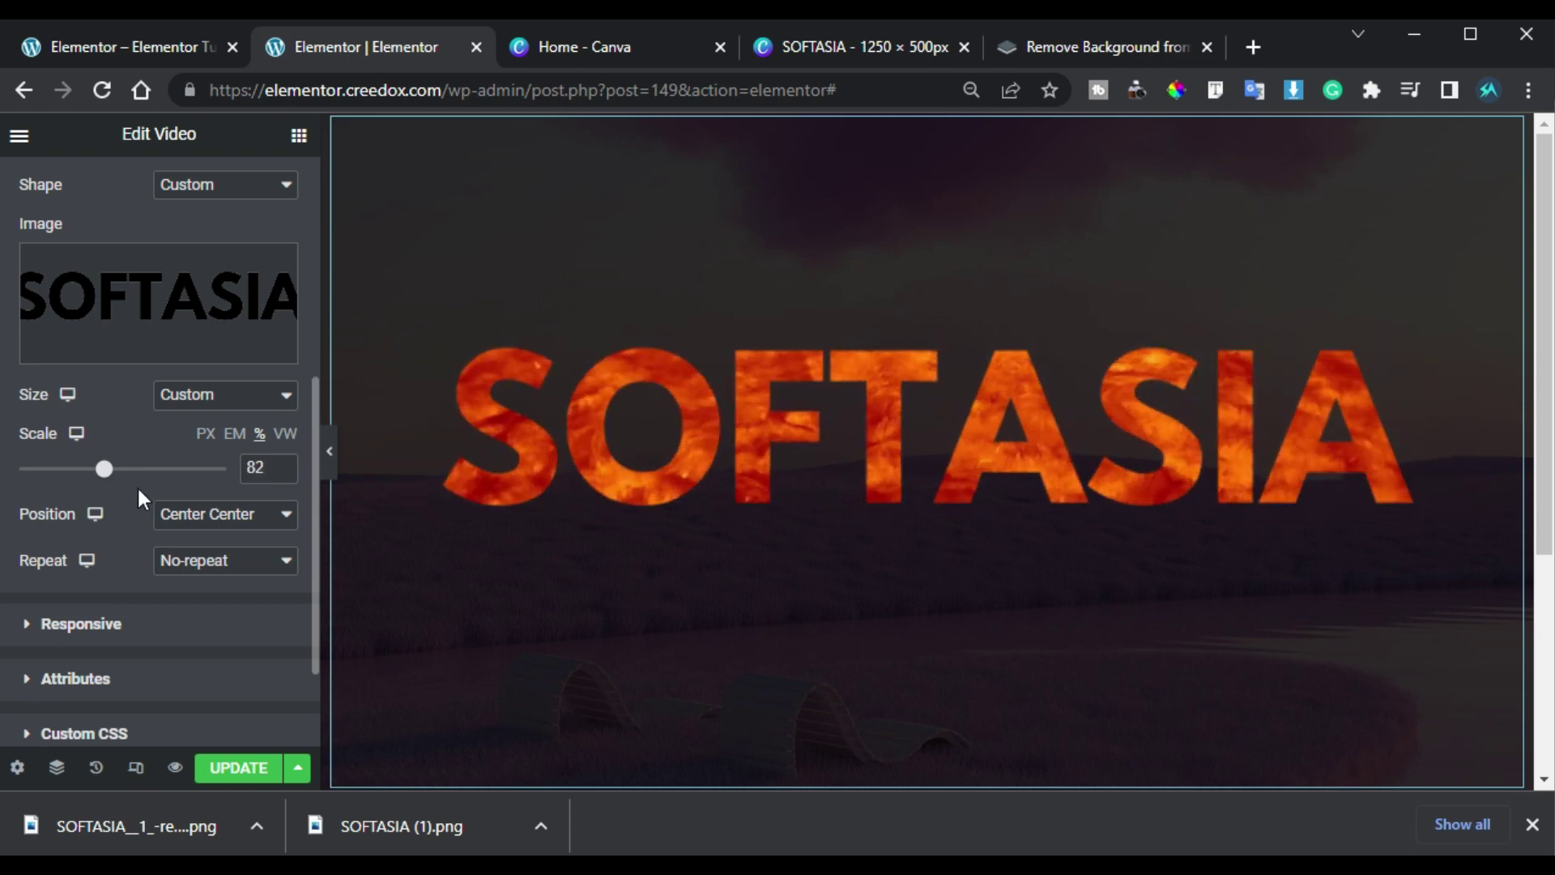
left_click(119, 535)
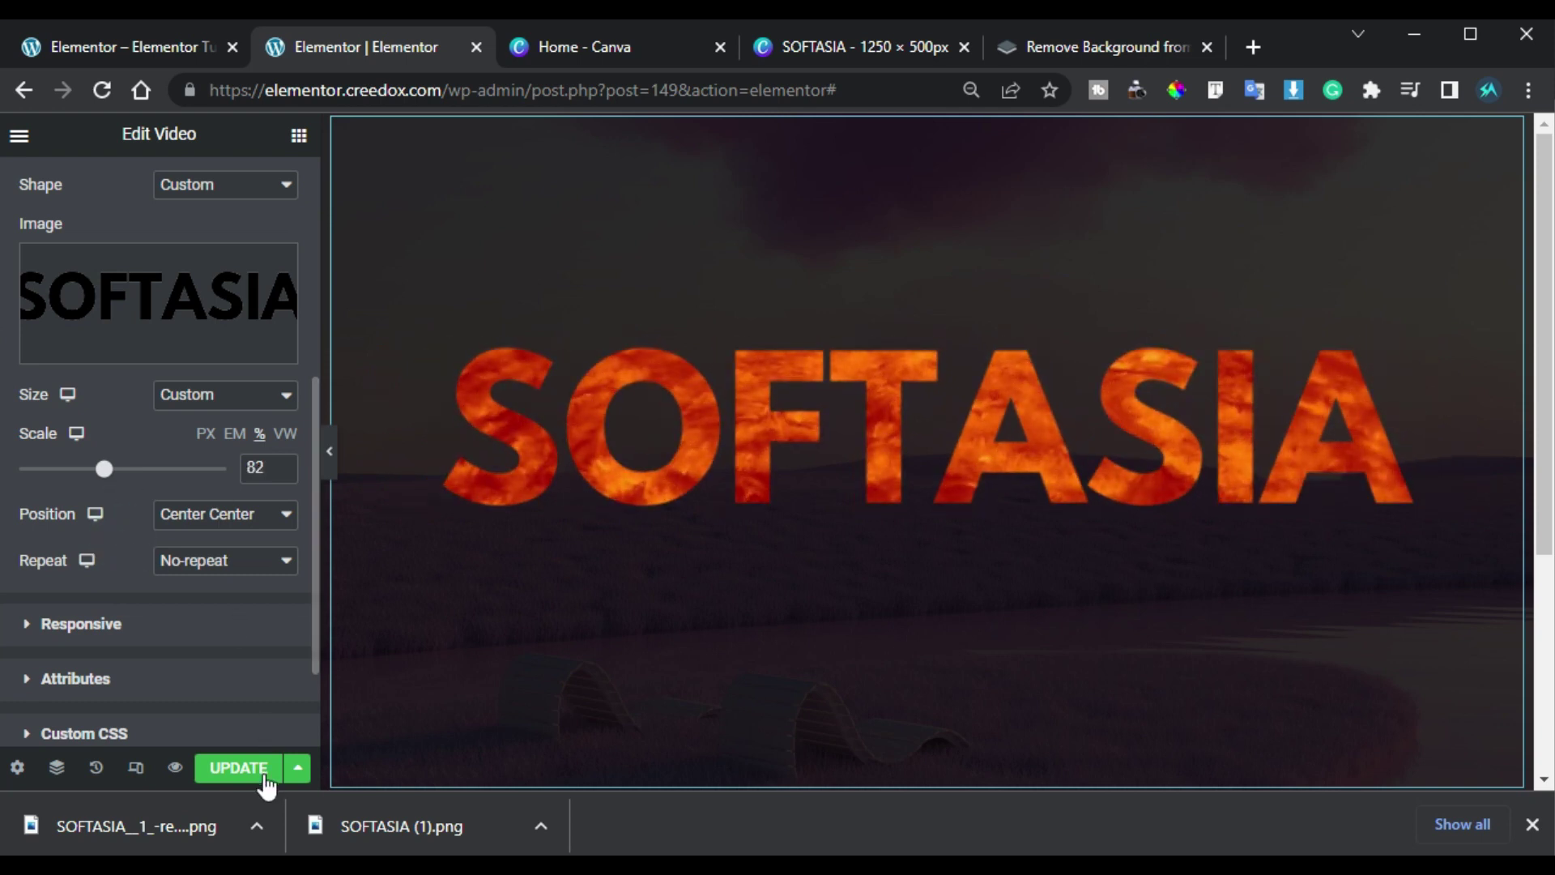
Step: Click UPDATE to save the page with the SOFTASIA-masked sun video section
left_click(238, 768)
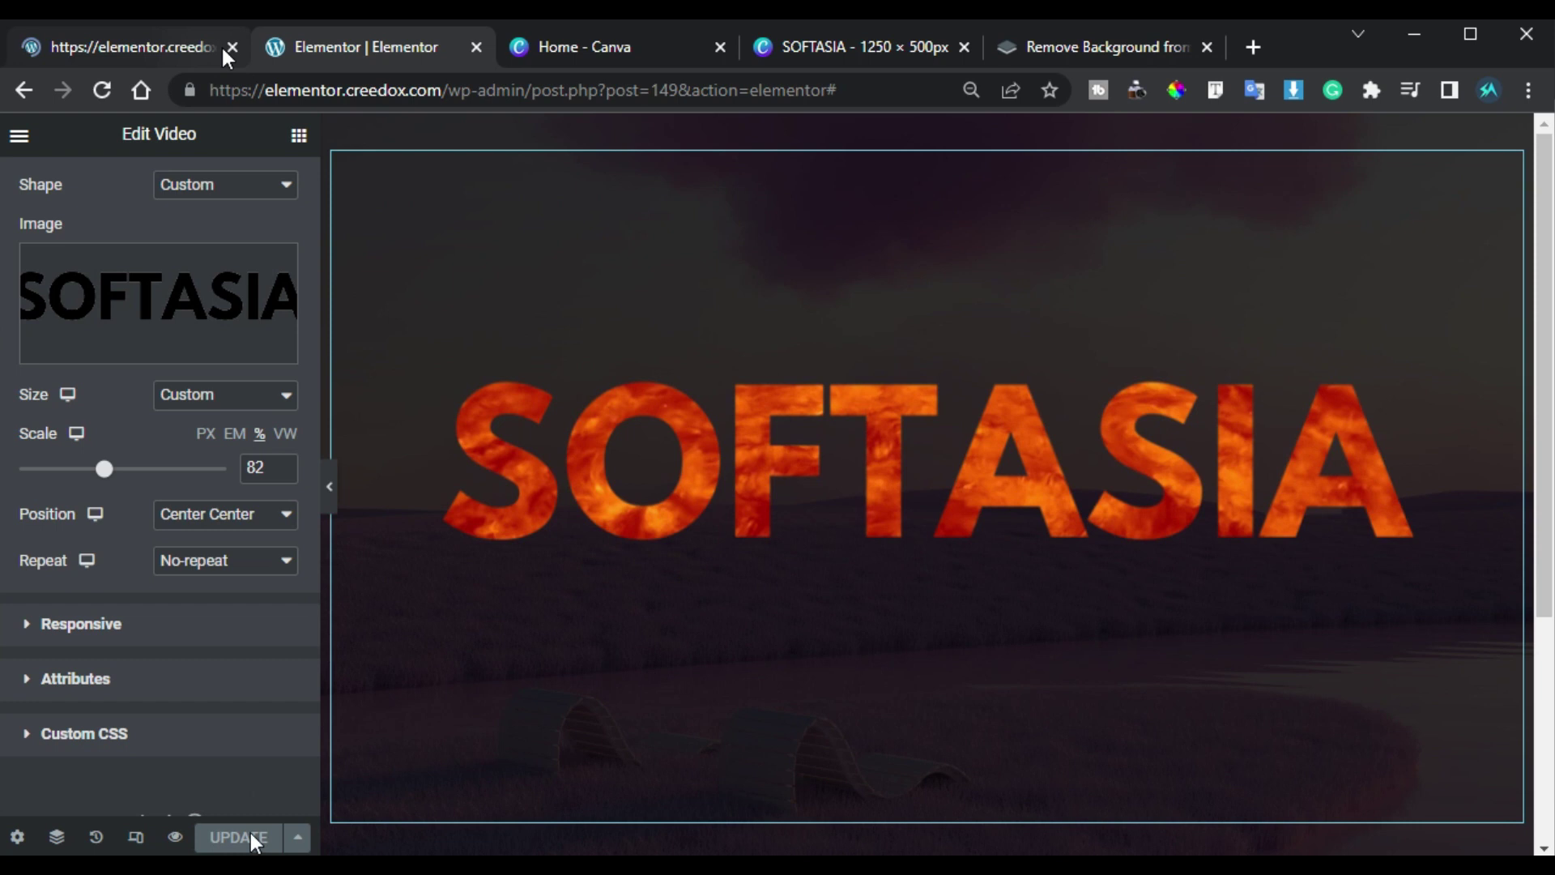